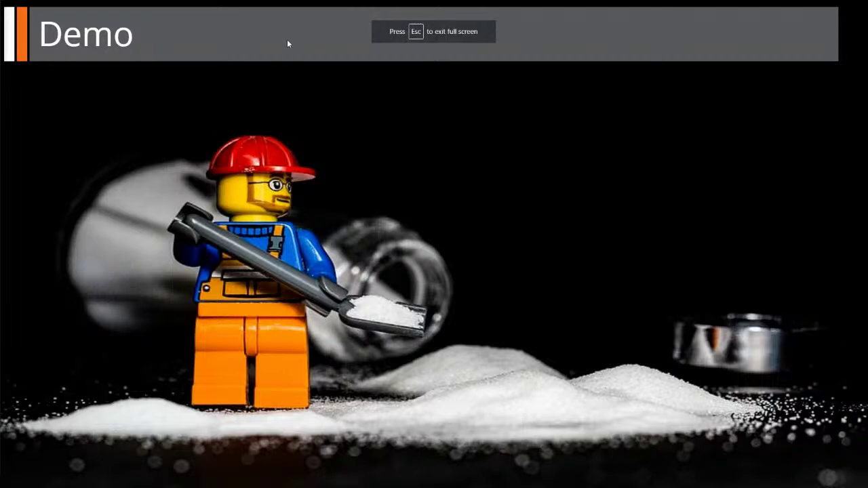
# Exit the slideshow on the Demo slide and switch to ManageWP's website list in full-screen view.
pyautogui.press('Right')
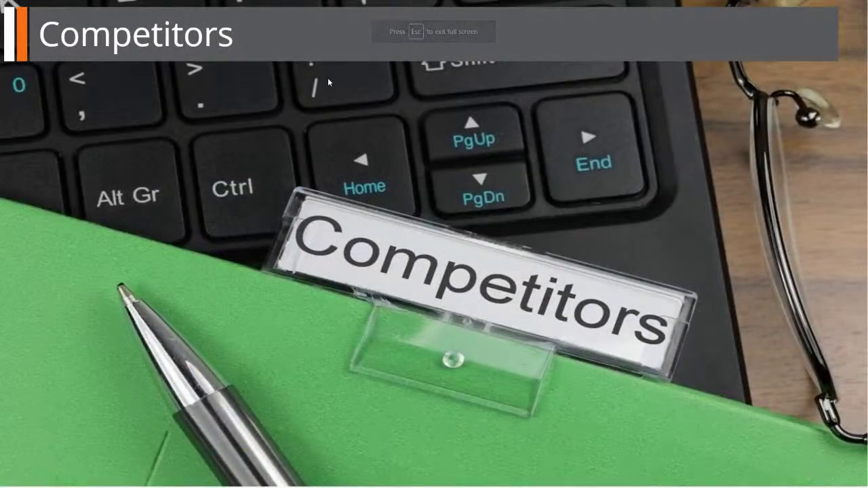
pyautogui.press('Left')
pyautogui.press('Escape')
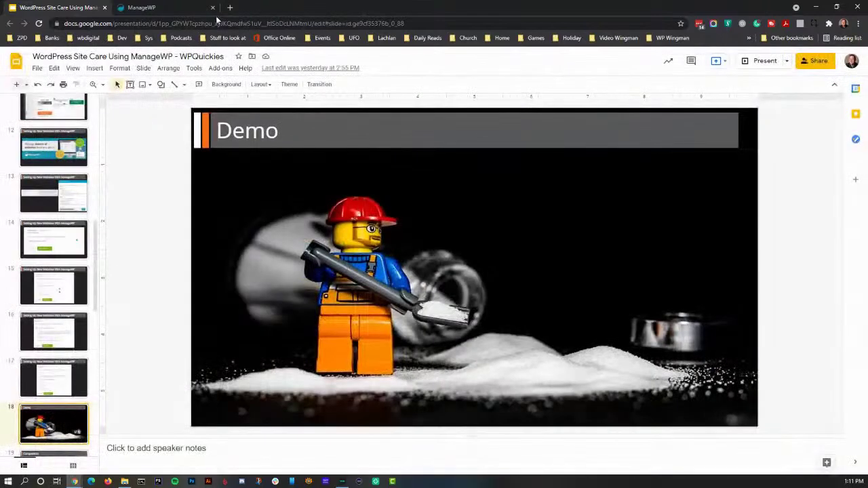
pyautogui.click(151, 8)
pyautogui.press('F11')
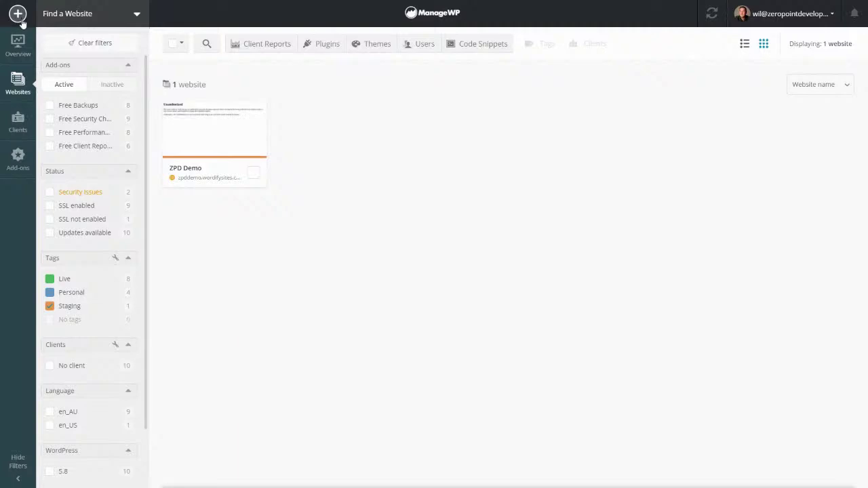
pyautogui.moveTo(188, 178)
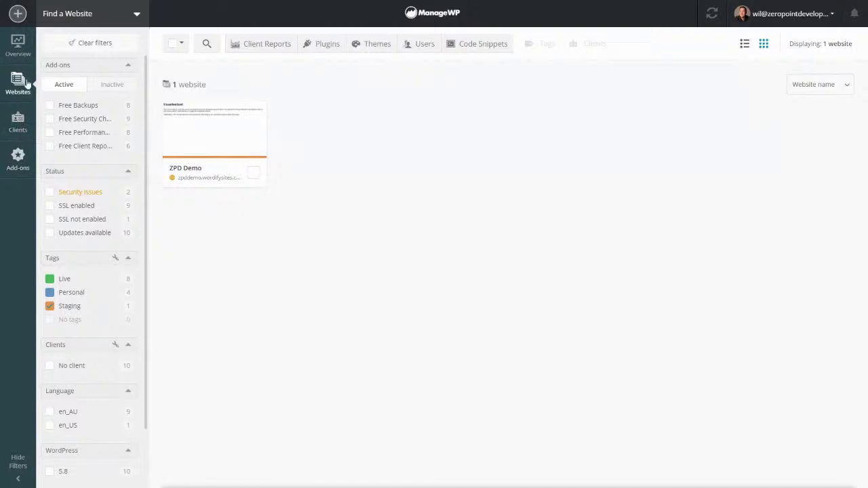
# Review the Overview page's updates, optimization and services for the Staging-tagged sites, and return to the website list.
pyautogui.click(18, 46)
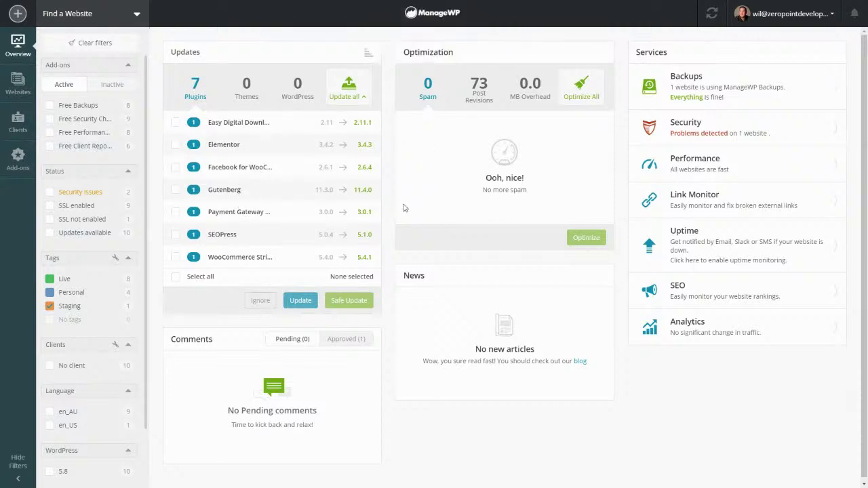
pyautogui.scroll(-1, 295, 344)
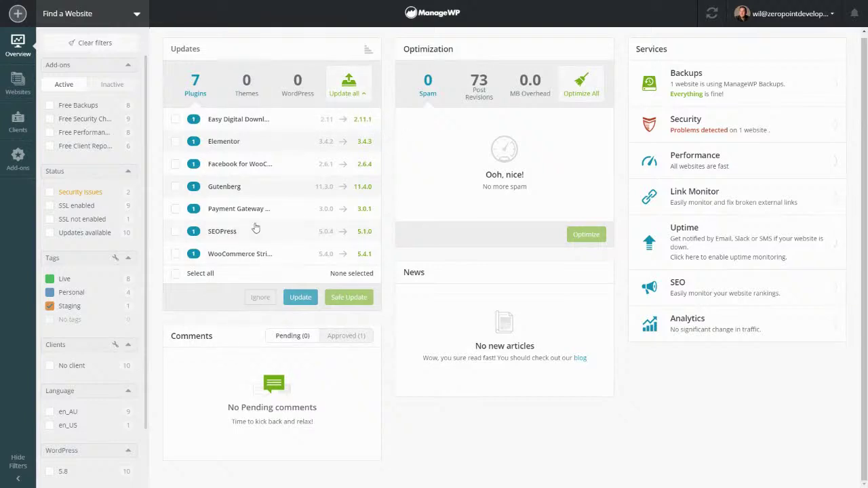
pyautogui.click(23, 91)
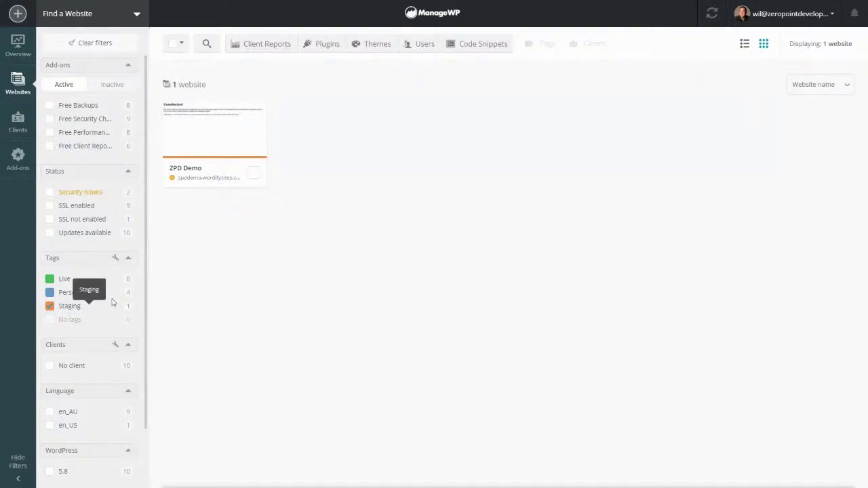
pyautogui.moveTo(210, 157)
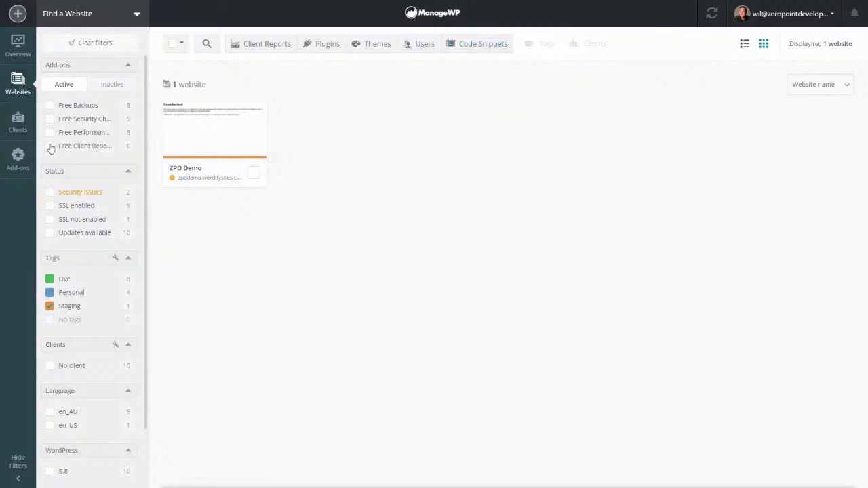
# Inspect the Clients section with its blank new-client form, dismiss the form, and open the Add-ons overview.
pyautogui.click(16, 125)
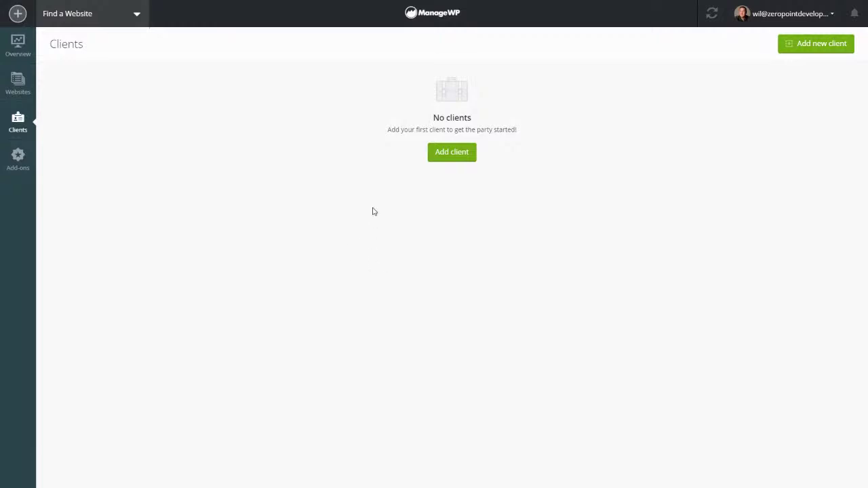
pyautogui.click(437, 153)
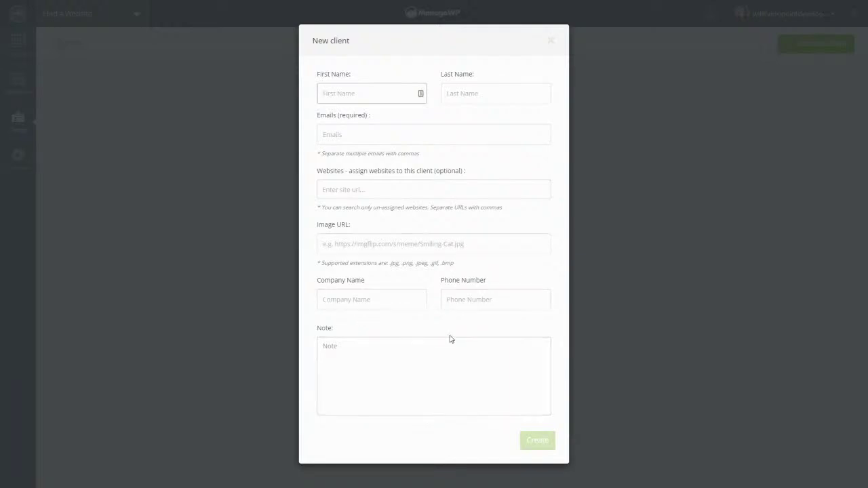
pyautogui.click(254, 345)
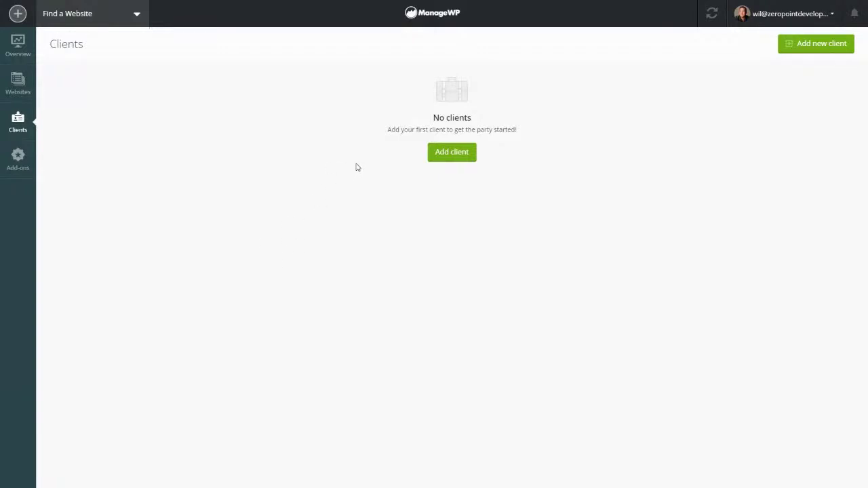
pyautogui.click(19, 160)
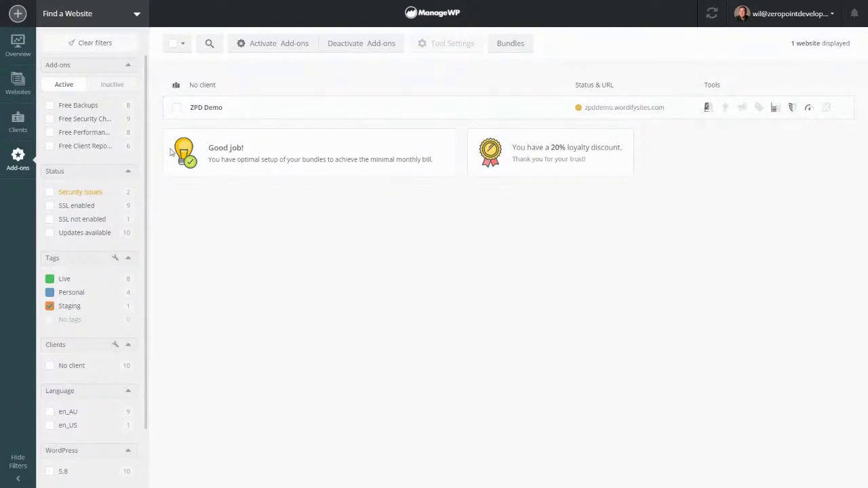
# Return to the website list and inspect the general website settings of ZPD Demo, closing them without saving.
pyautogui.click(19, 95)
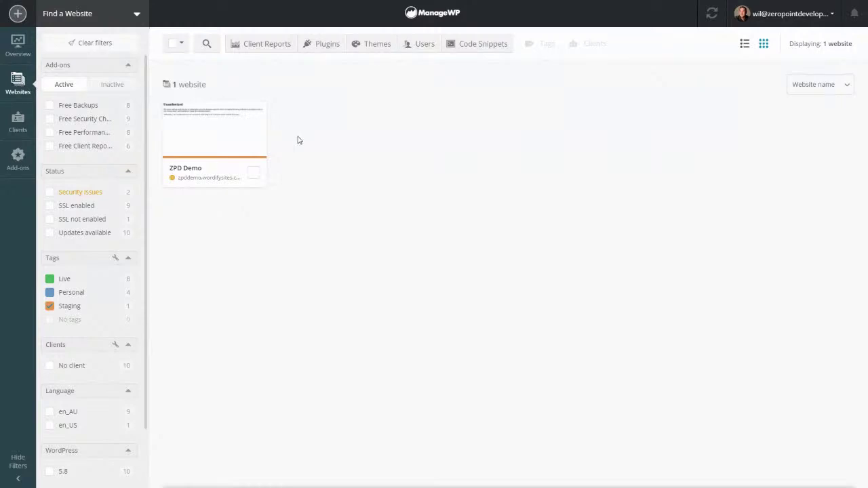
pyautogui.moveTo(193, 139)
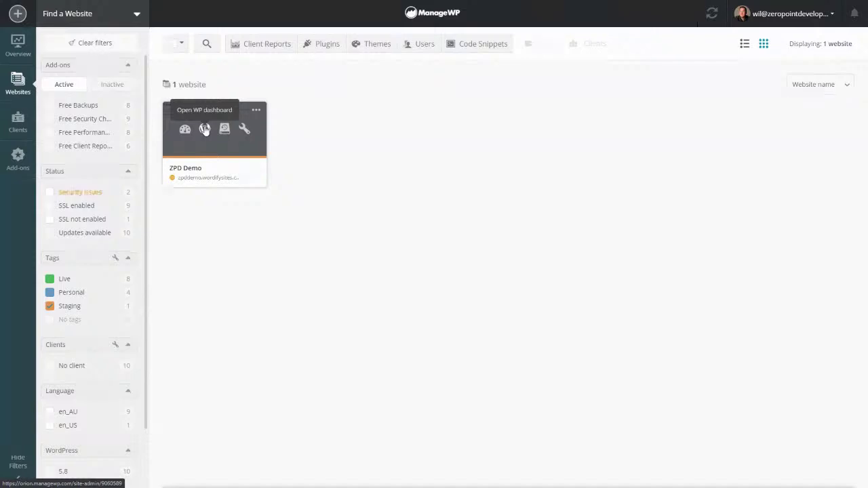
pyautogui.click(245, 131)
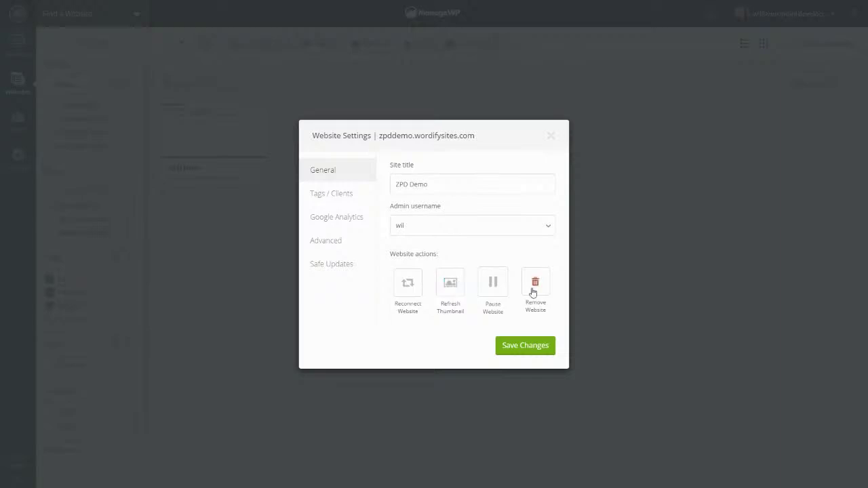
pyautogui.click(624, 220)
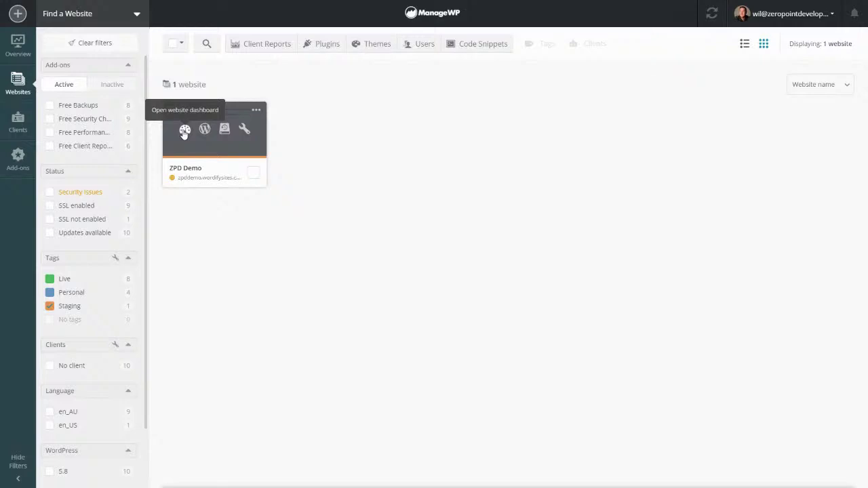
# Open the ZPD Demo dashboard and check its theme, WordPress and plugin updates, selecting all plugin updates and clearing the selection.
pyautogui.click(185, 130)
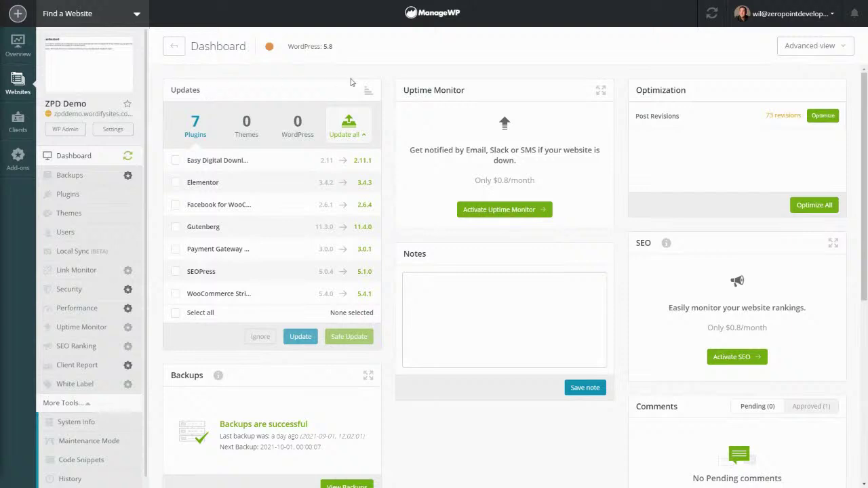
pyautogui.click(347, 126)
pyautogui.click(247, 125)
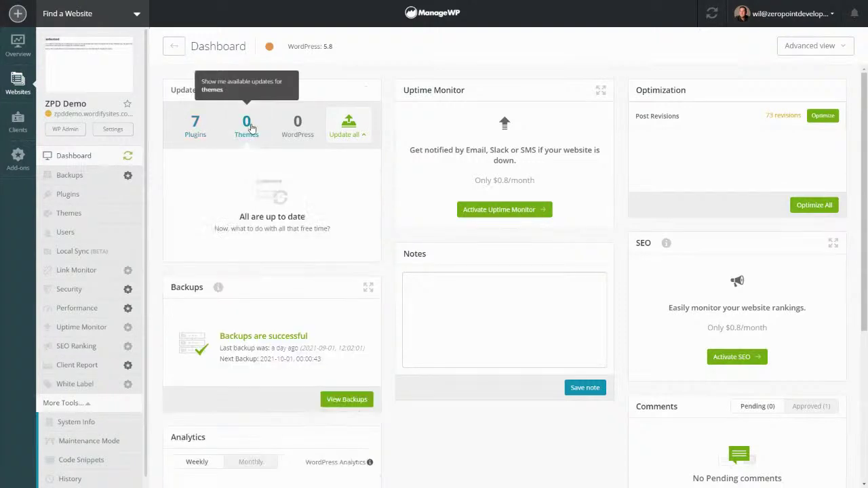
pyautogui.click(298, 126)
pyautogui.moveTo(349, 134)
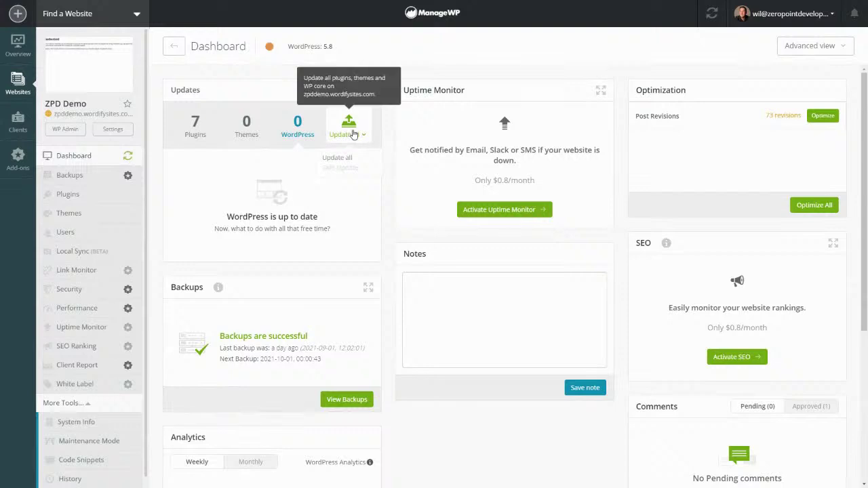
pyautogui.click(196, 133)
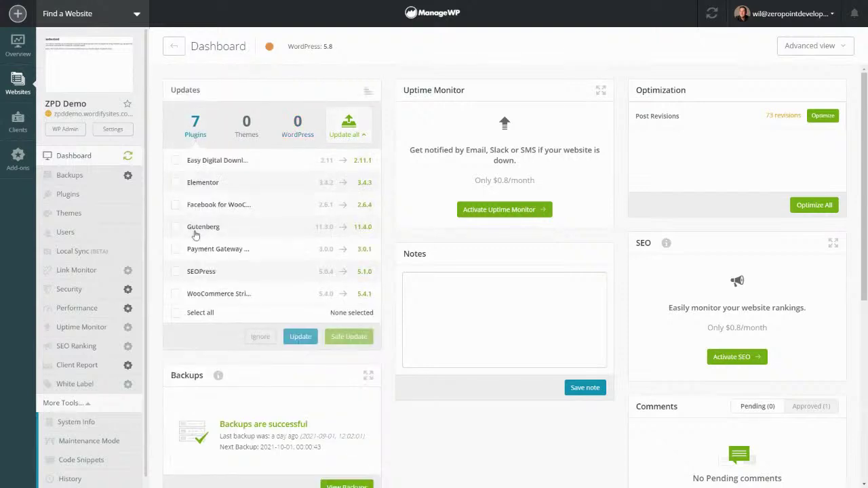
pyautogui.click(175, 315)
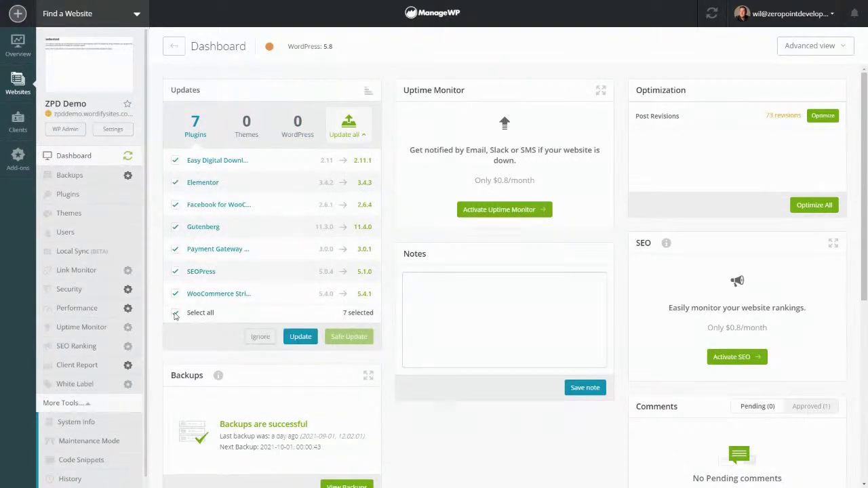
pyautogui.click(175, 315)
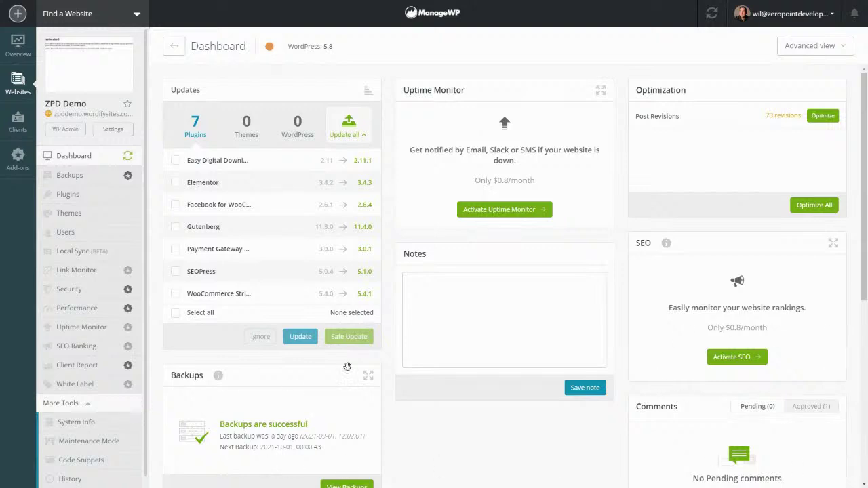
# Examine the Backups, Analytics, Notes, SEO and Comments sections of the ZPD Demo dashboard.
pyautogui.moveTo(341, 338)
pyautogui.scroll(-1, 289, 359)
pyautogui.scroll(-2, 289, 359)
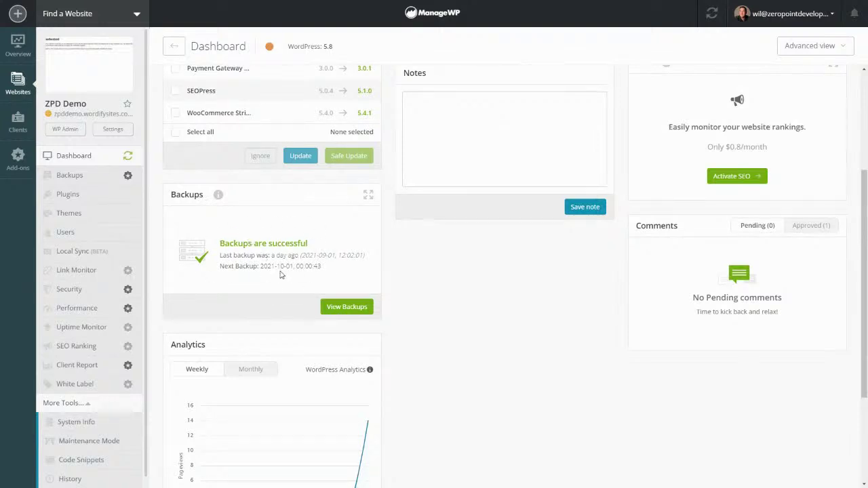
pyautogui.scroll(-2, 279, 273)
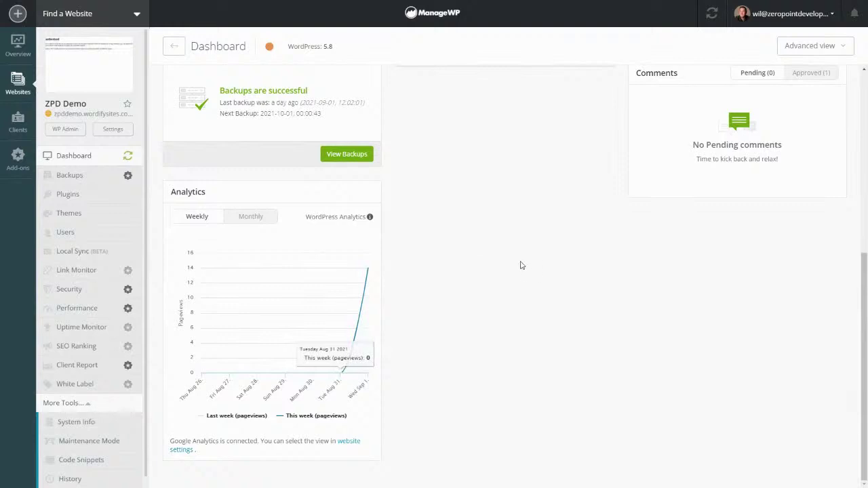
pyautogui.scroll(4, 475, 244)
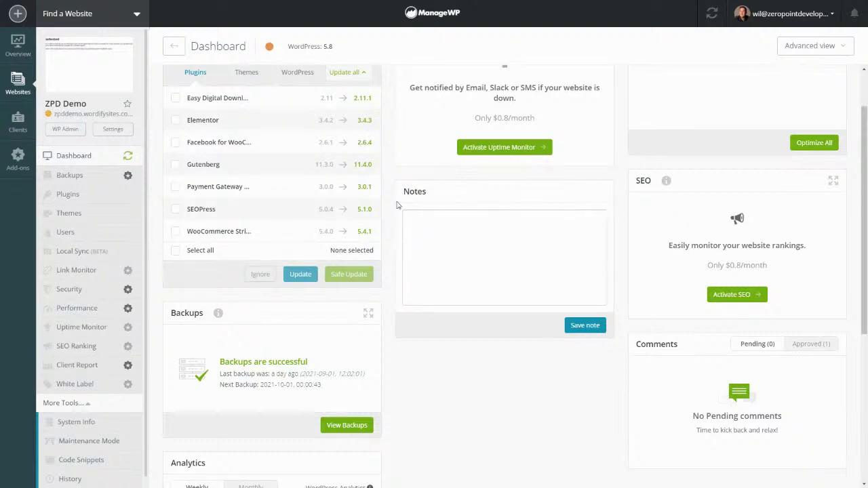
pyautogui.scroll(2, 271, 203)
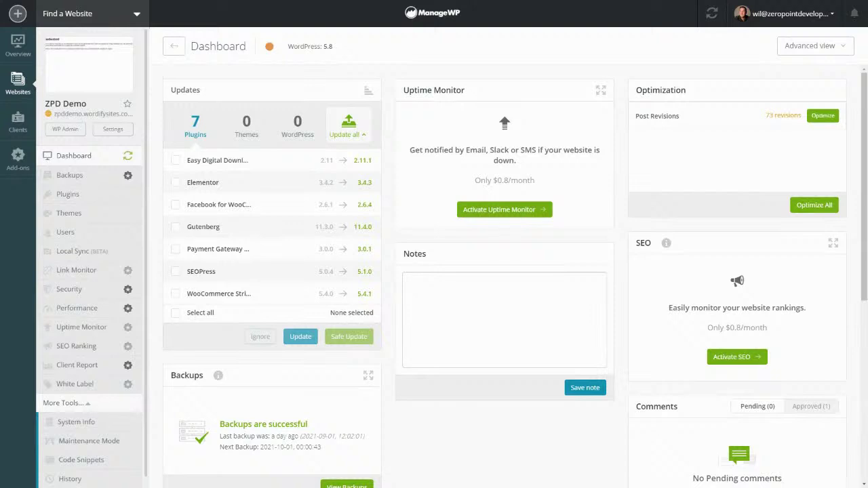
# Open ZPD Demo's backups, browse the calendar to August 2021 and back to September, and view the initial backup's content.
pyautogui.click(70, 176)
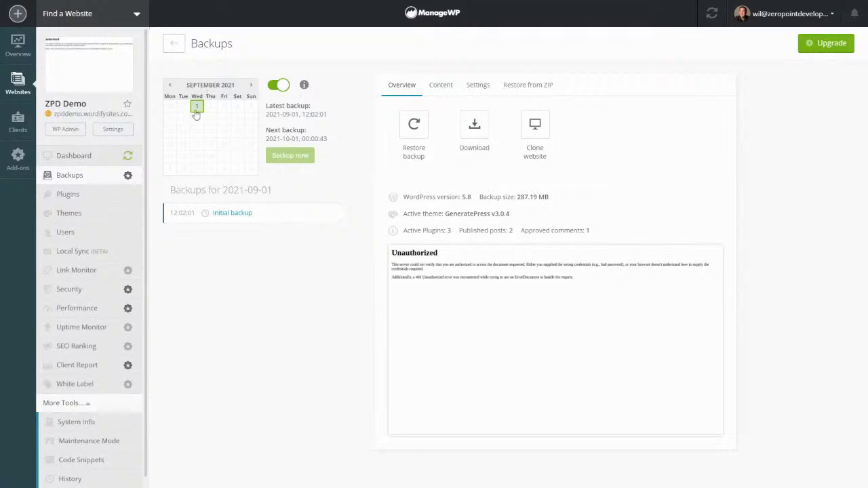
pyautogui.click(170, 85)
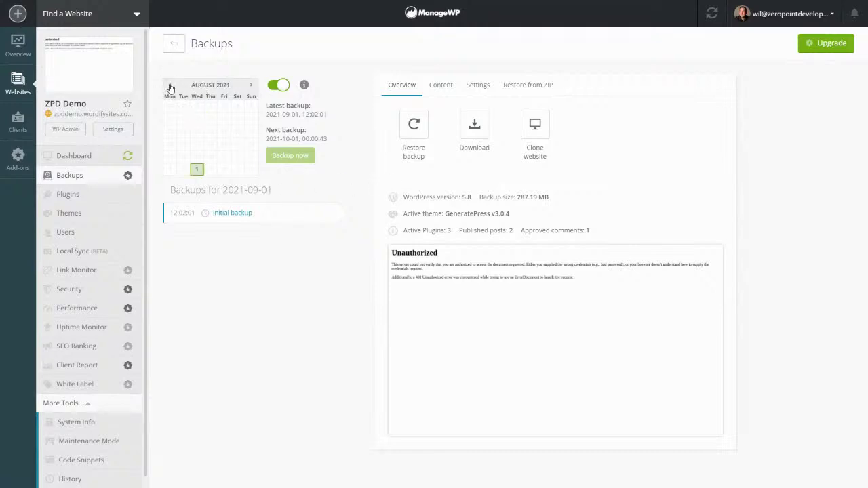
pyautogui.click(251, 86)
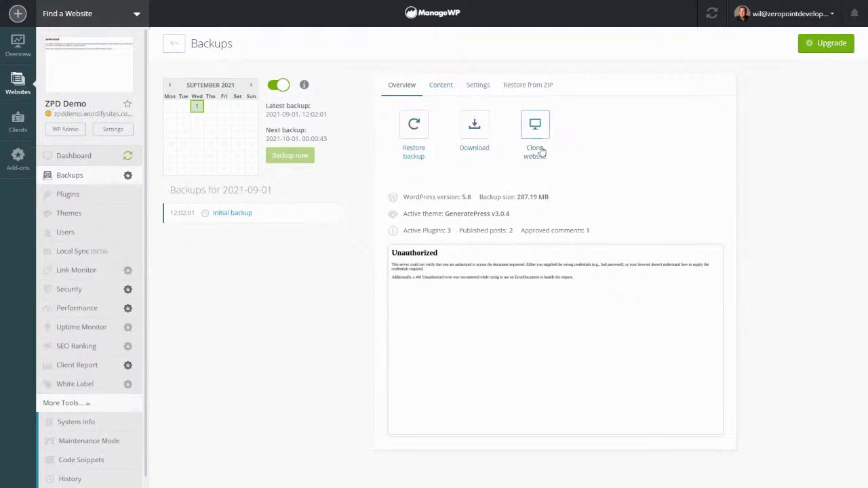
pyautogui.click(442, 86)
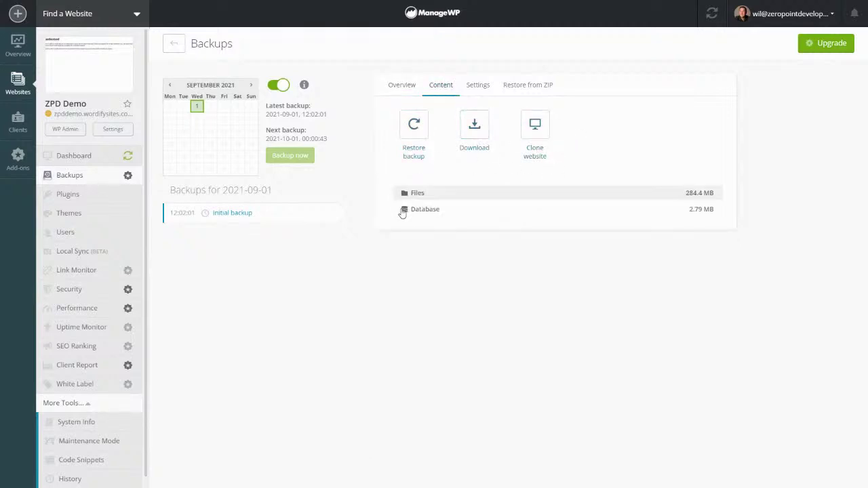
# Review the backup settings for schedule, included and excluded content, storage region and event notifications.
pyautogui.click(476, 88)
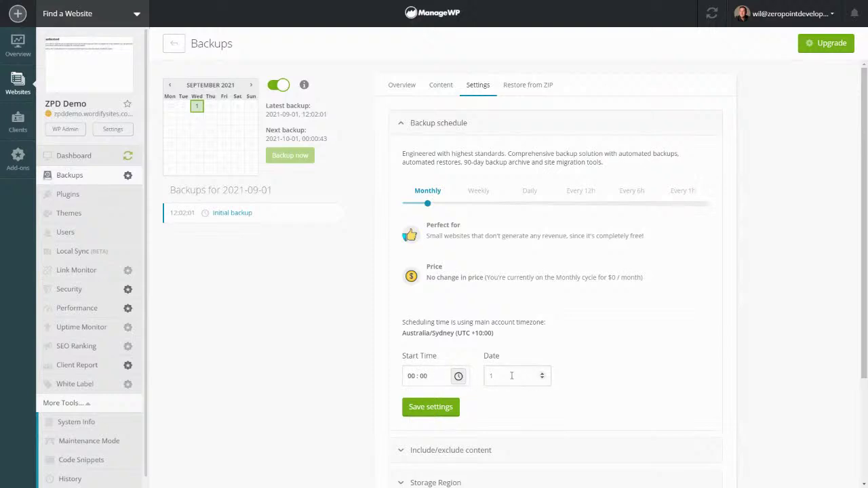
pyautogui.scroll(-3, 477, 396)
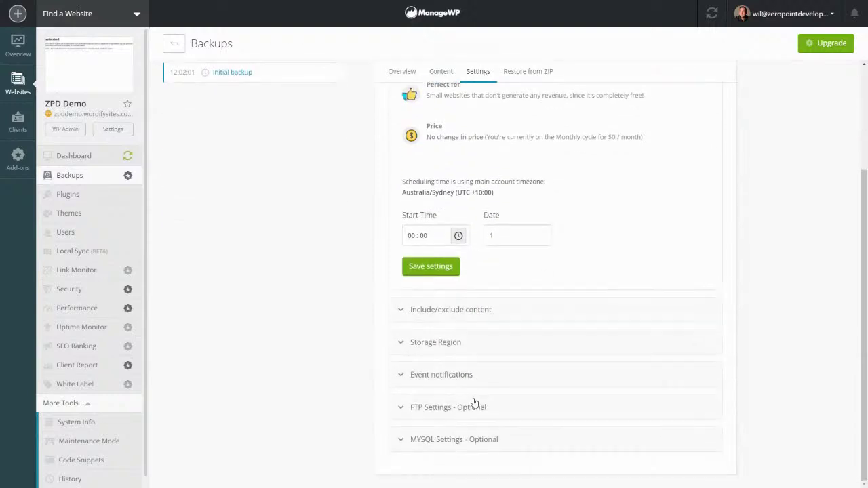
pyautogui.click(403, 311)
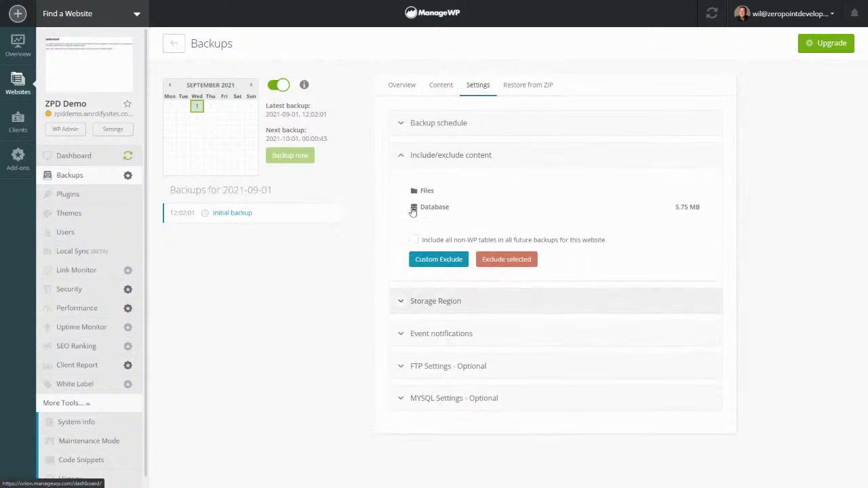
pyautogui.click(405, 307)
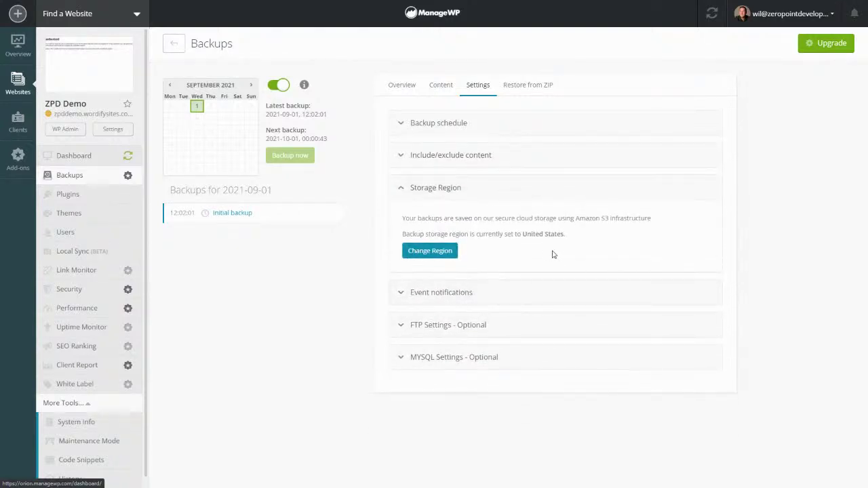
pyautogui.click(411, 299)
pyautogui.scroll(-1, 457, 285)
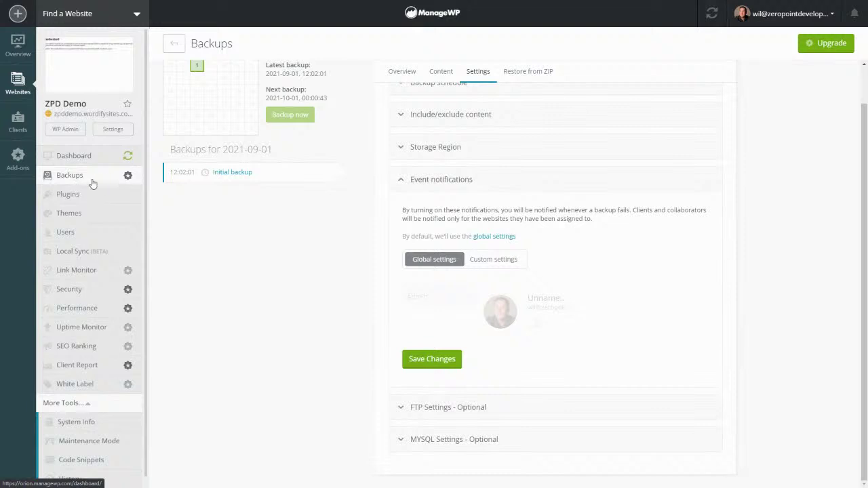
# Check the Restore from ZIP options, and review ZPD Demo's active and inactive plugins and those with updates.
pyautogui.click(522, 76)
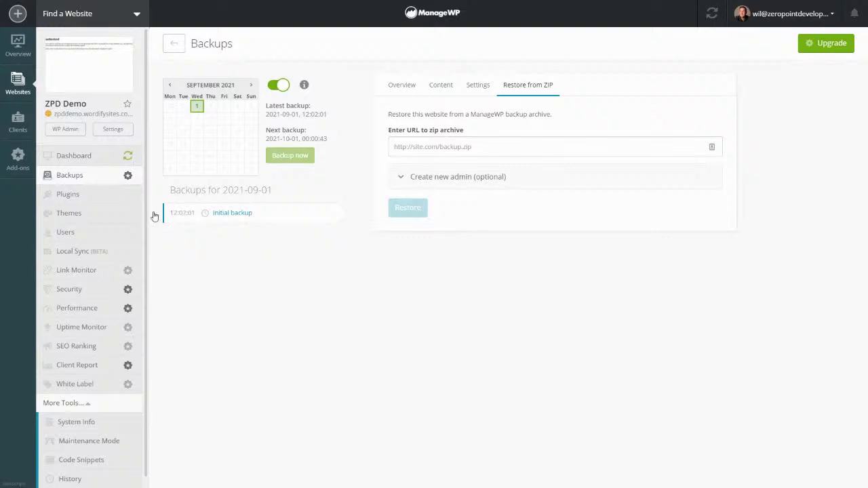
pyautogui.click(75, 194)
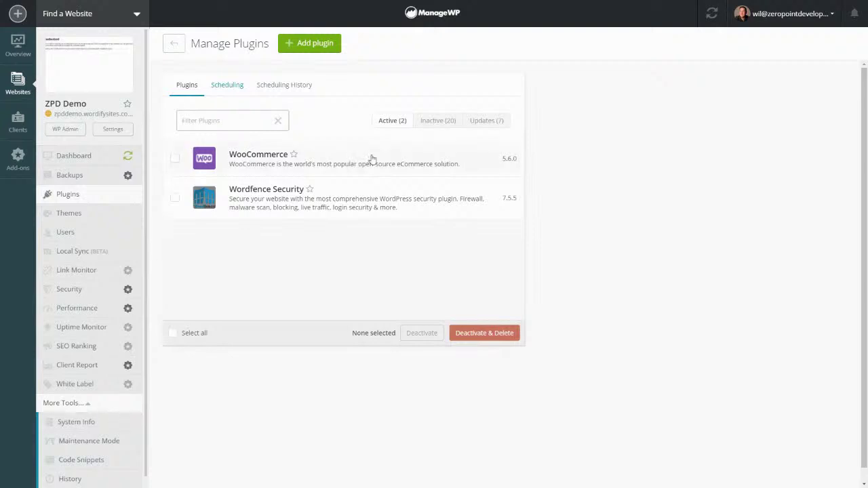
pyautogui.click(433, 122)
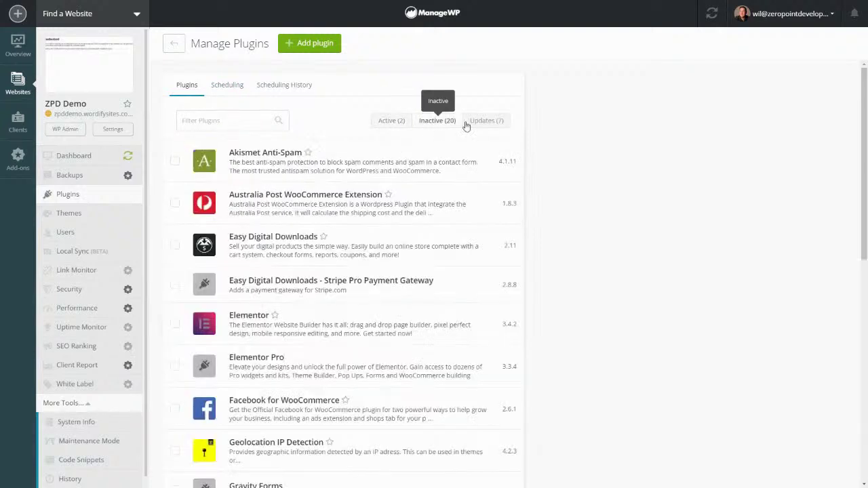
pyautogui.click(481, 122)
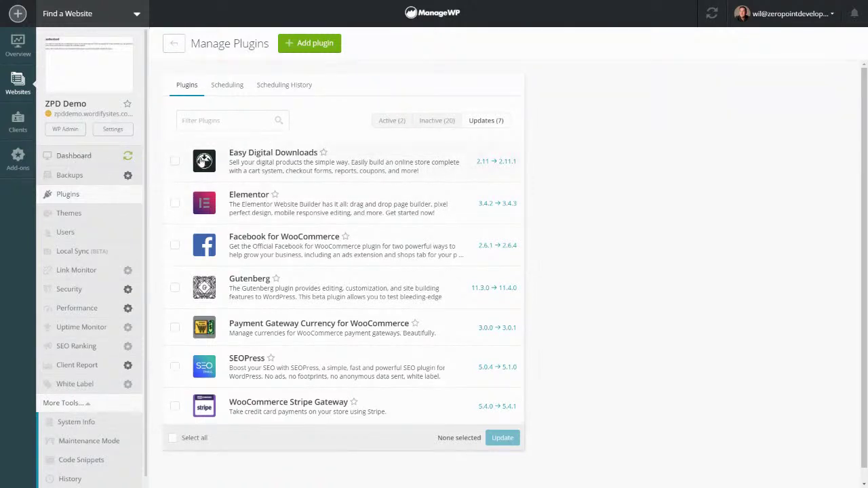
# Inspect the plugin update scheduling options by enabling scheduling briefly and disabling it again, and view the scheduling history.
pyautogui.click(219, 86)
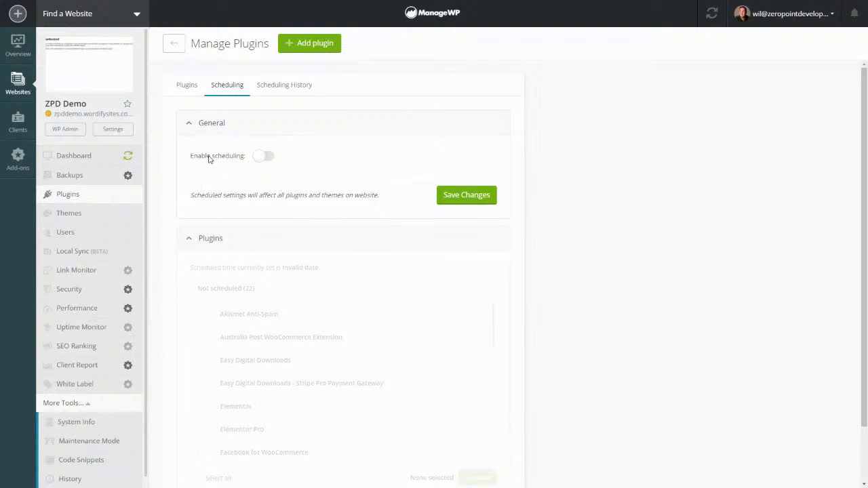
pyautogui.click(268, 158)
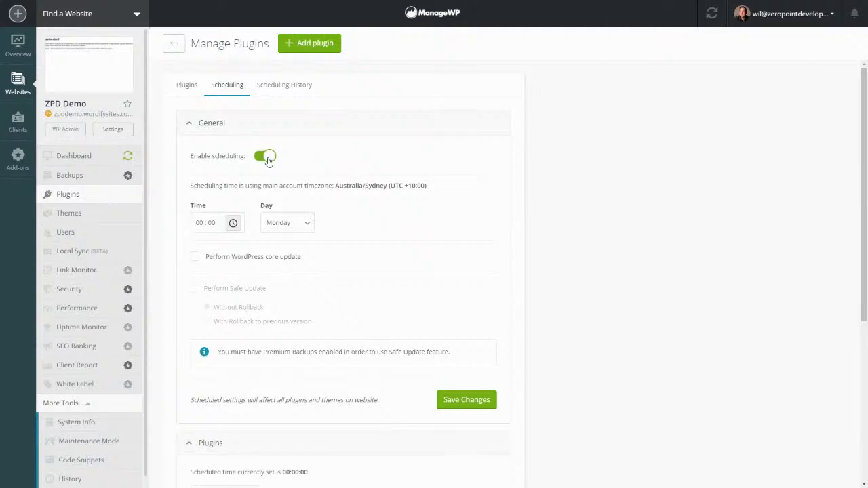
pyautogui.click(267, 158)
pyautogui.click(300, 86)
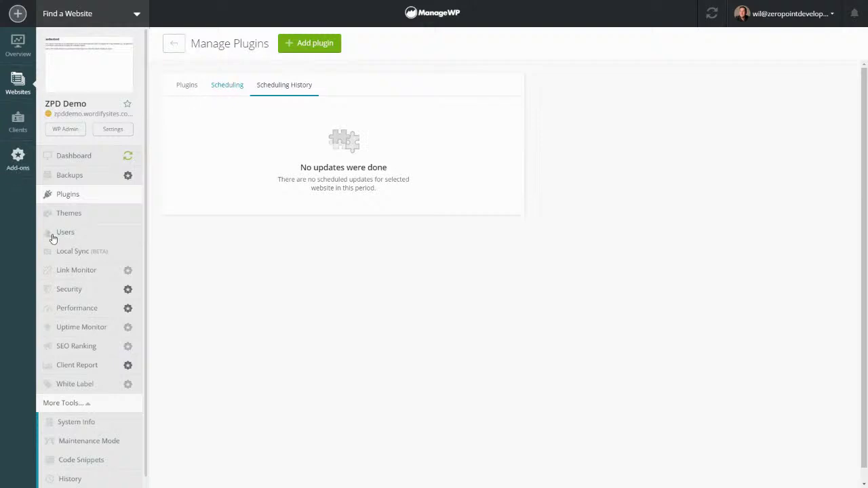
# Review ZPD Demo's active theme, its administrator users and the Local Sync page.
pyautogui.click(77, 215)
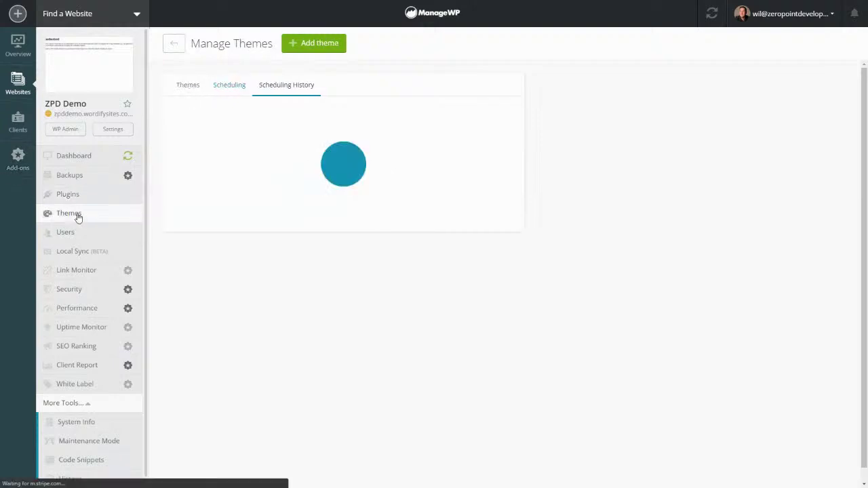
pyautogui.click(190, 88)
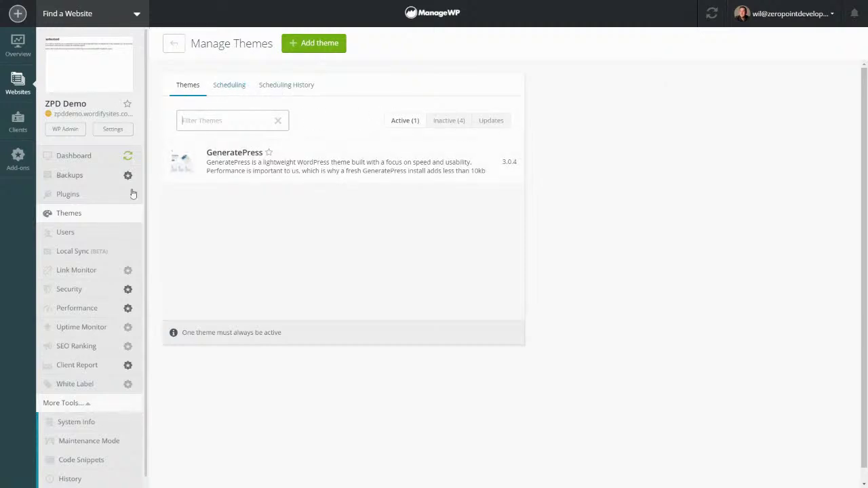
pyautogui.click(65, 232)
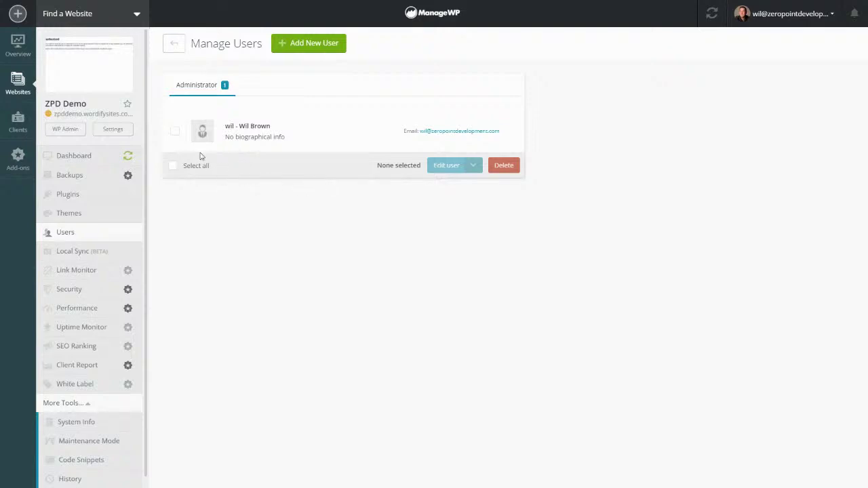
pyautogui.click(76, 252)
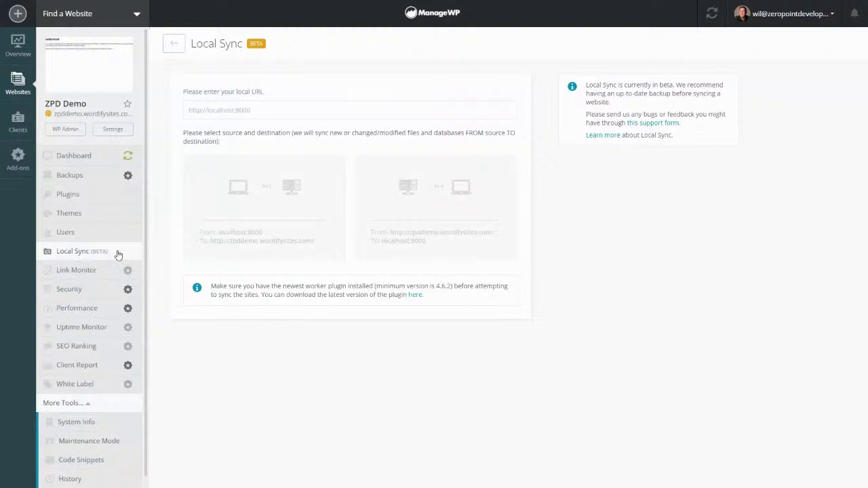
# Open Link Monitor and view the activation cost of its add-on.
pyautogui.click(83, 274)
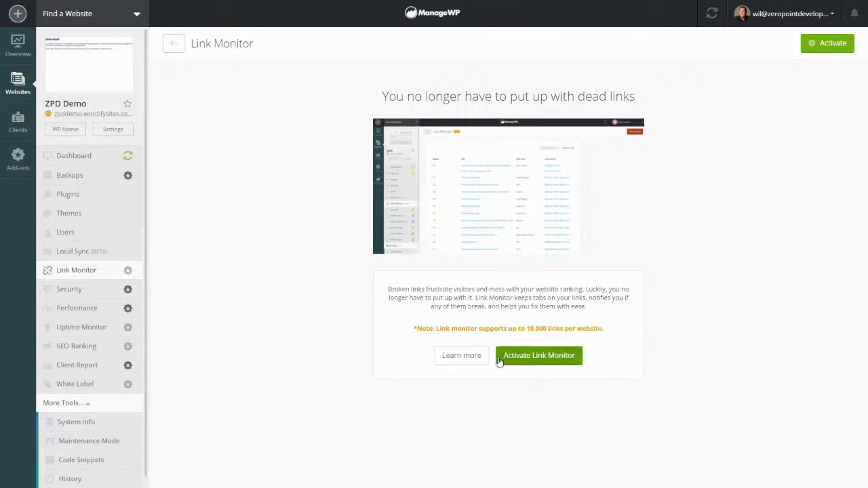
pyautogui.click(539, 363)
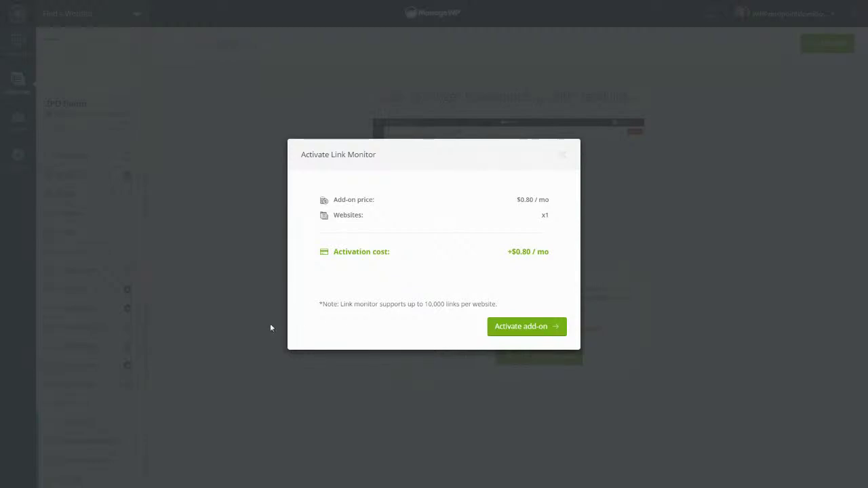
pyautogui.moveTo(272, 328); pyautogui.dragTo(265, 347)
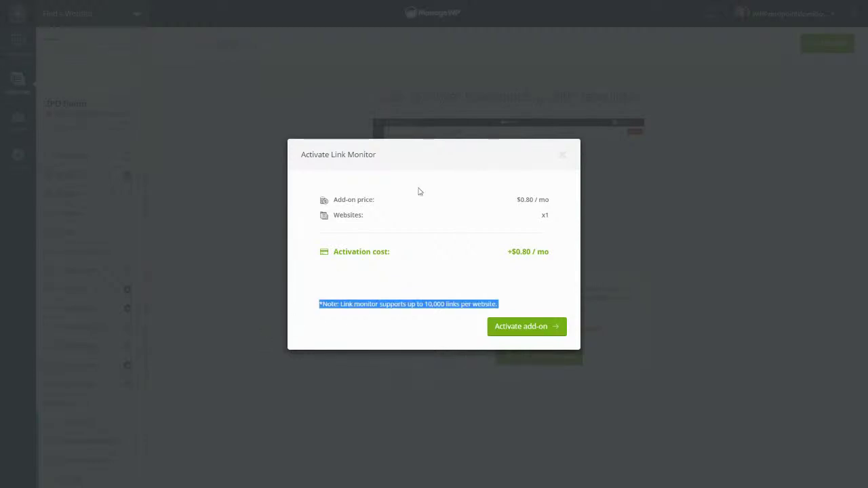
pyautogui.click(538, 41)
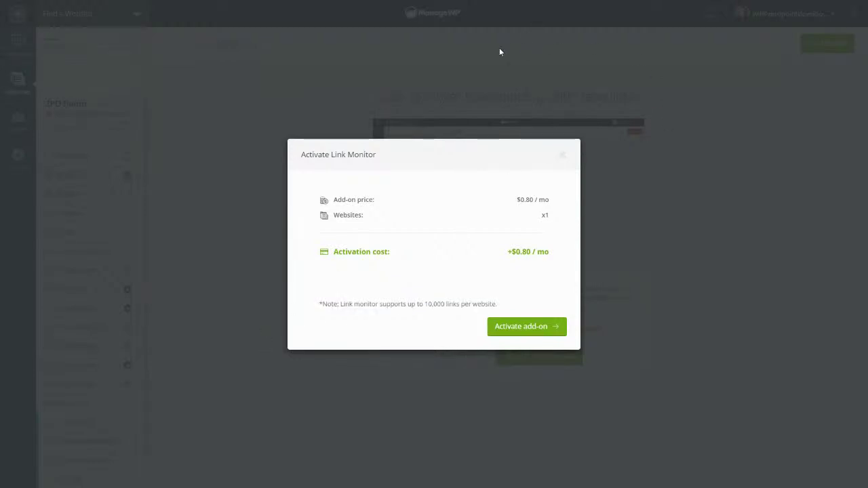
# Exit full screen, reload the page to dismiss the activation dialog, and reopen Link Monitor in full screen.
pyautogui.rightClick(406, 80)
pyautogui.click(326, 80)
pyautogui.press('F11')
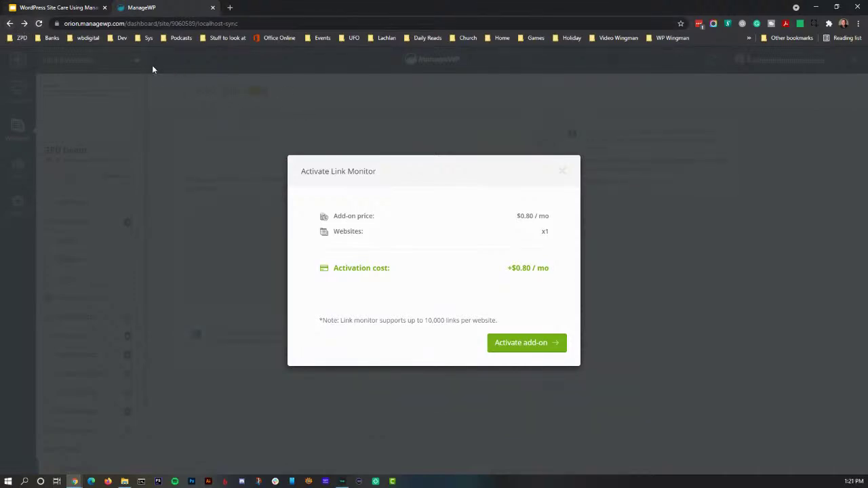
pyautogui.click(38, 23)
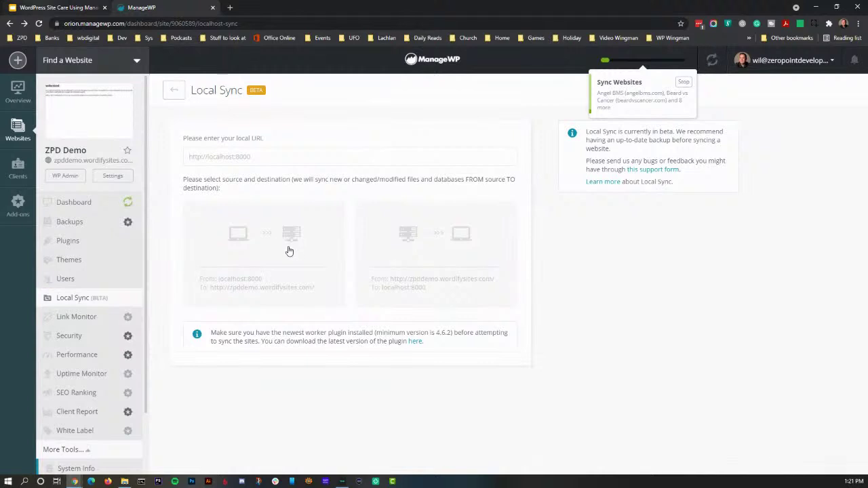
pyautogui.click(73, 318)
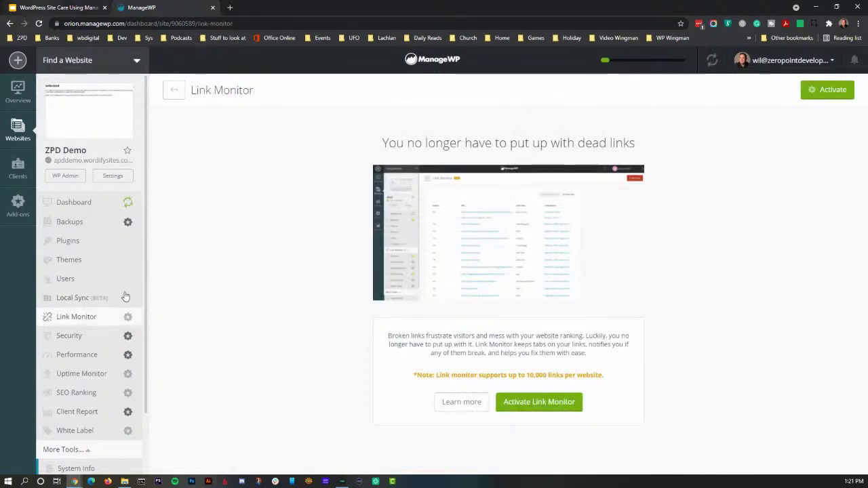
pyautogui.press('F11')
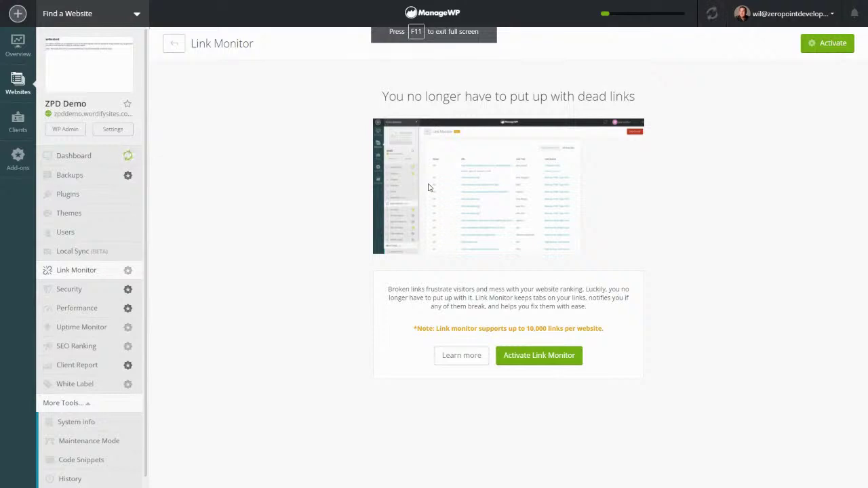
# Review the Security Check overview and the scheduling add-on's price, cancelling the purchase offer.
pyautogui.click(65, 291)
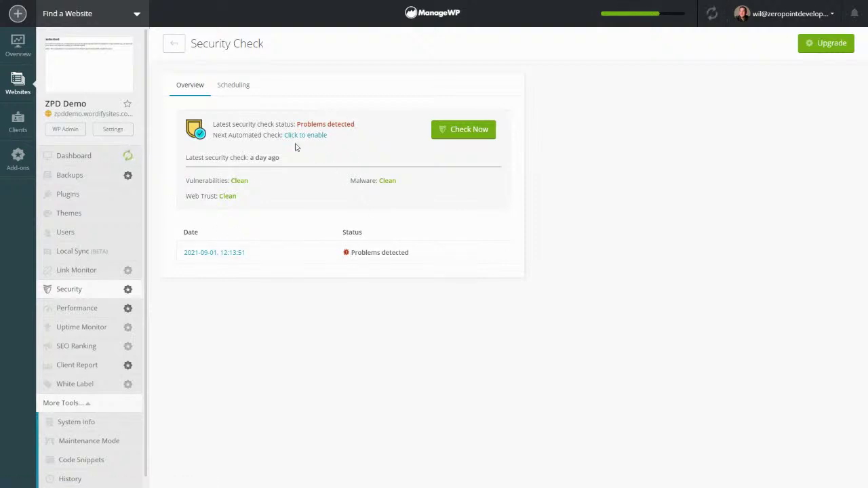
pyautogui.click(240, 87)
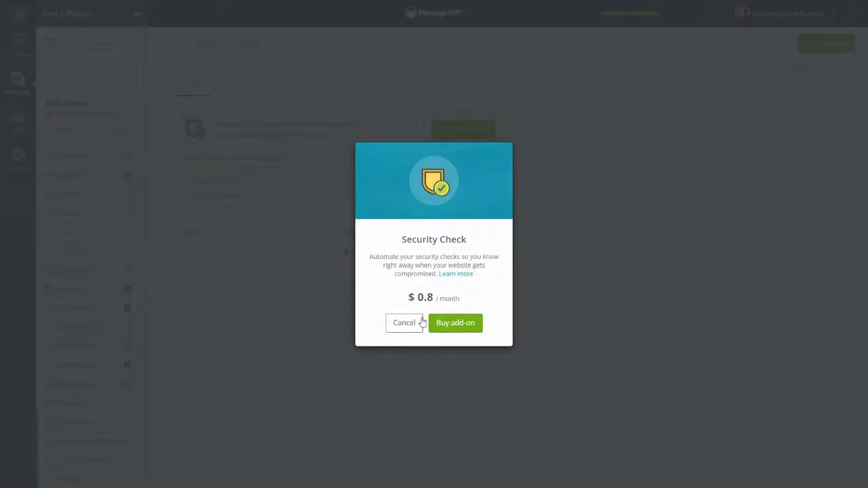
pyautogui.click(408, 327)
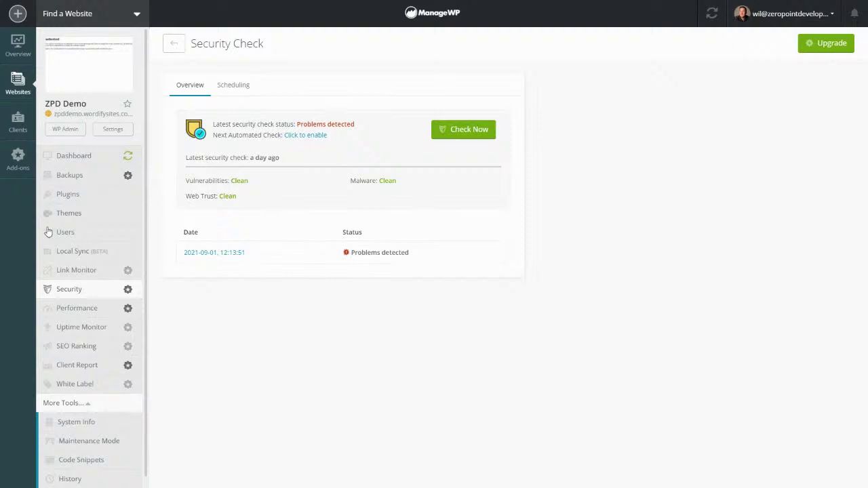
# Examine the Performance Check overview, Uptime Monitor and SEO Ranking pages for ZPD Demo.
pyautogui.click(73, 315)
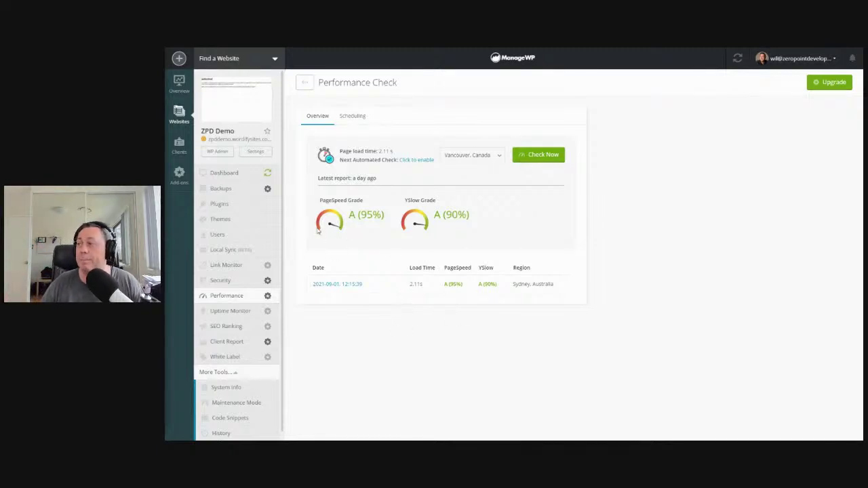
pyautogui.click(229, 310)
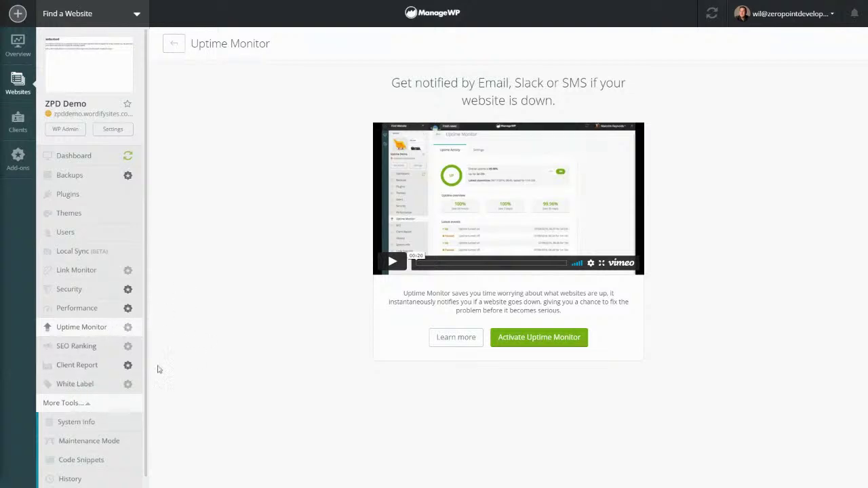
pyautogui.click(69, 348)
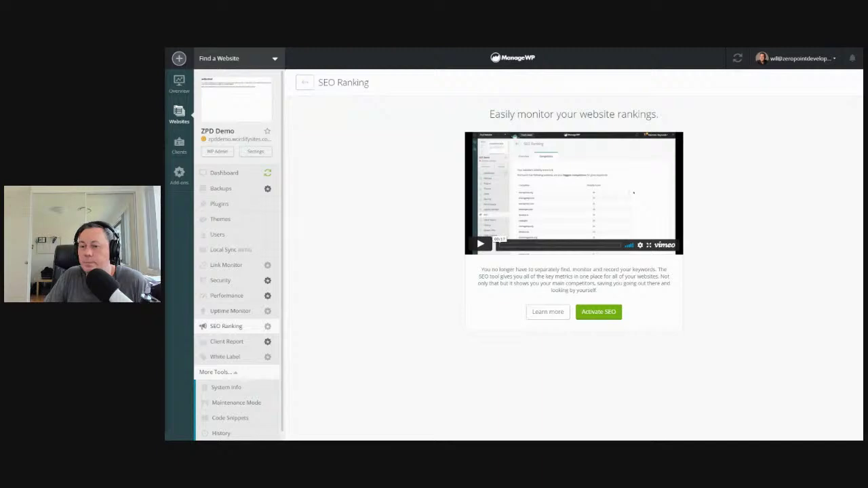
# Open Client Report and start downloading the existing Website Care Report, cancelling the save.
pyautogui.click(247, 342)
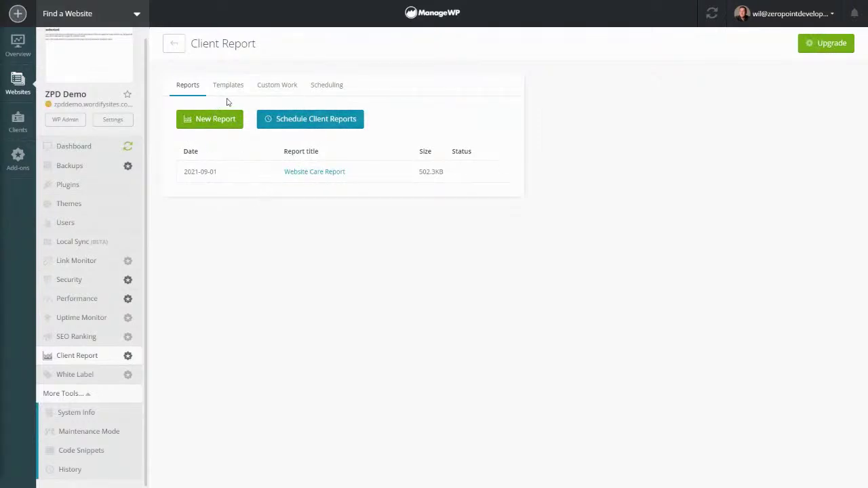
pyautogui.click(300, 173)
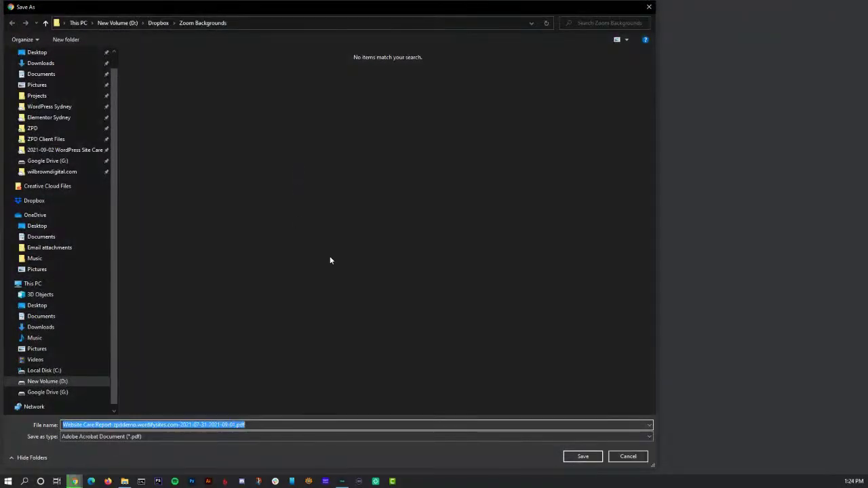
pyautogui.click(630, 461)
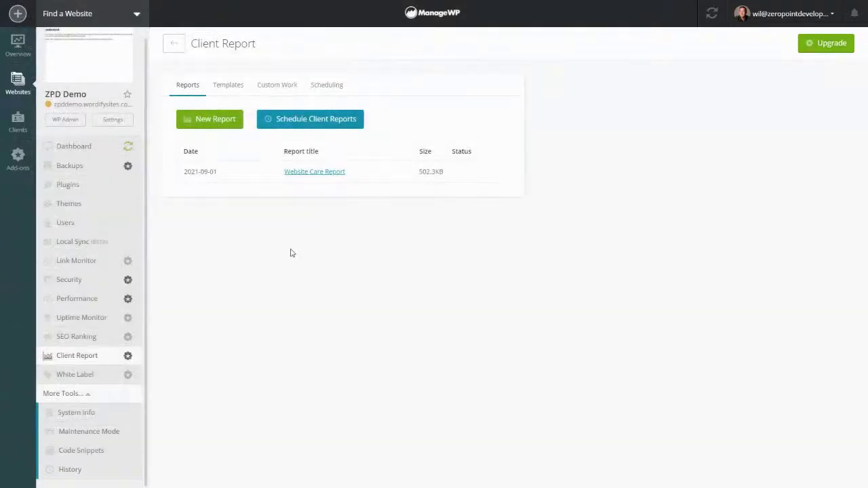
# Open the default client report template and review its date range options and the sections included in the report.
pyautogui.click(228, 86)
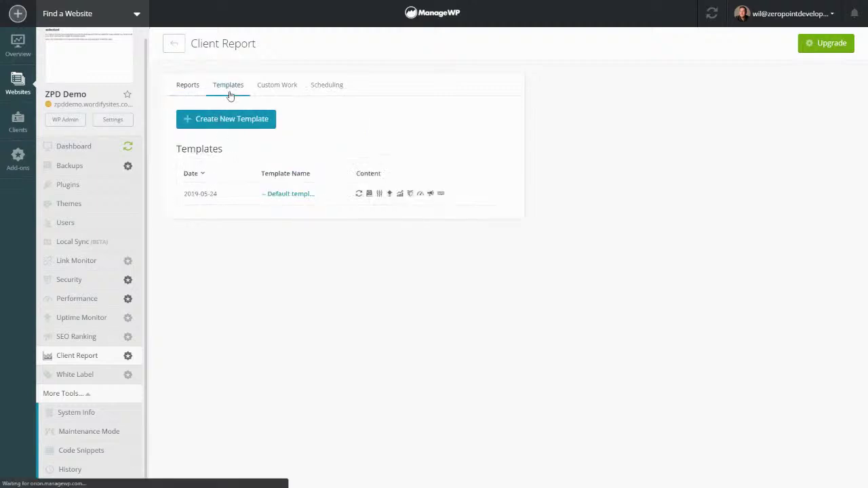
pyautogui.click(301, 196)
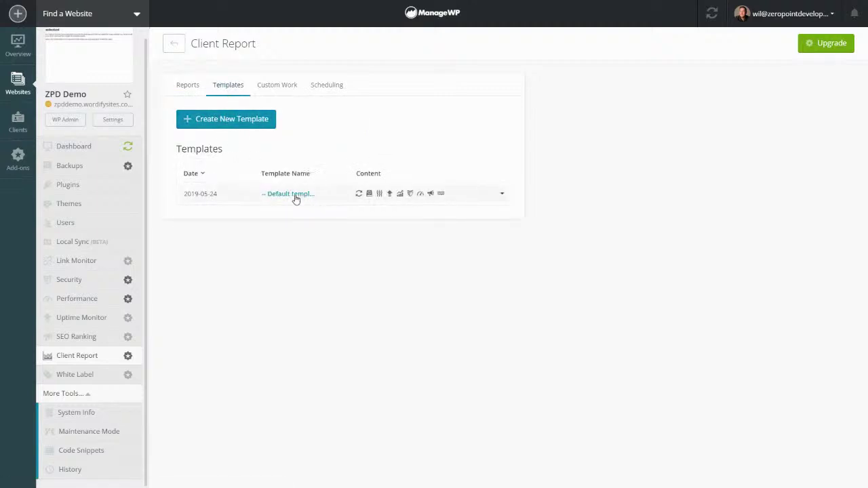
pyautogui.scroll(-3, 379, 220)
pyautogui.scroll(-5, 378, 220)
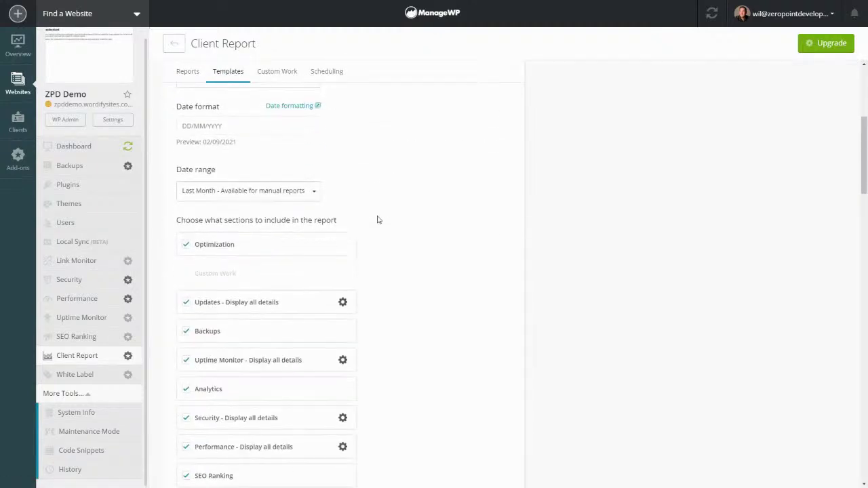
pyautogui.scroll(3, 379, 219)
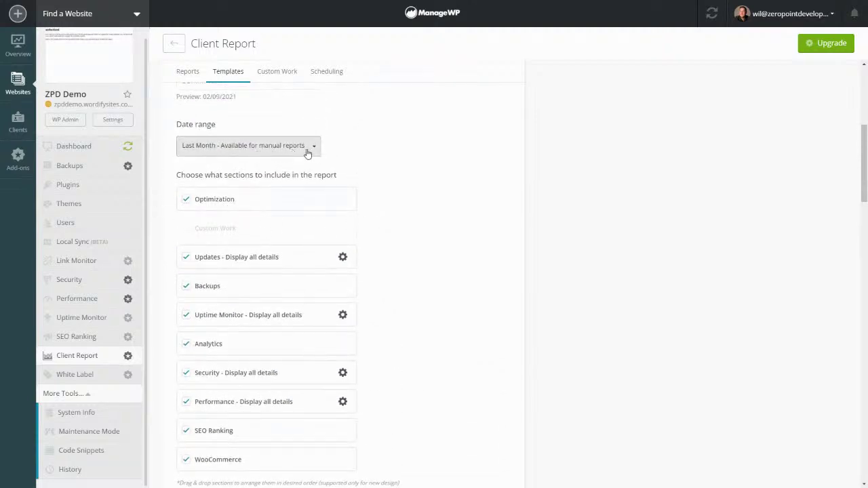
pyautogui.click(308, 153)
pyautogui.click(285, 174)
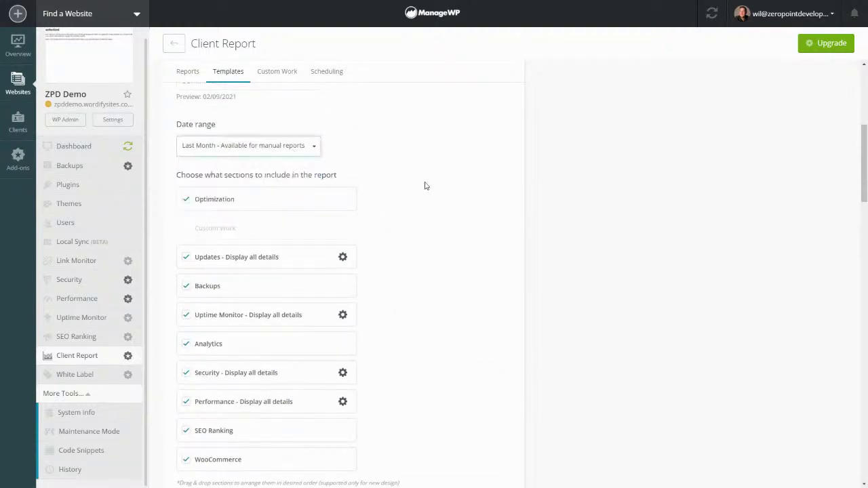
pyautogui.scroll(-1, 300, 281)
pyautogui.scroll(-1, 301, 281)
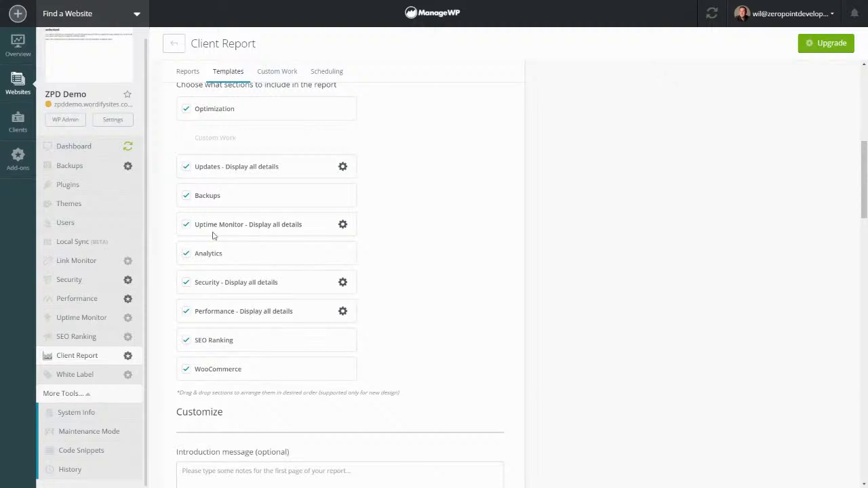
pyautogui.scroll(1, 244, 300)
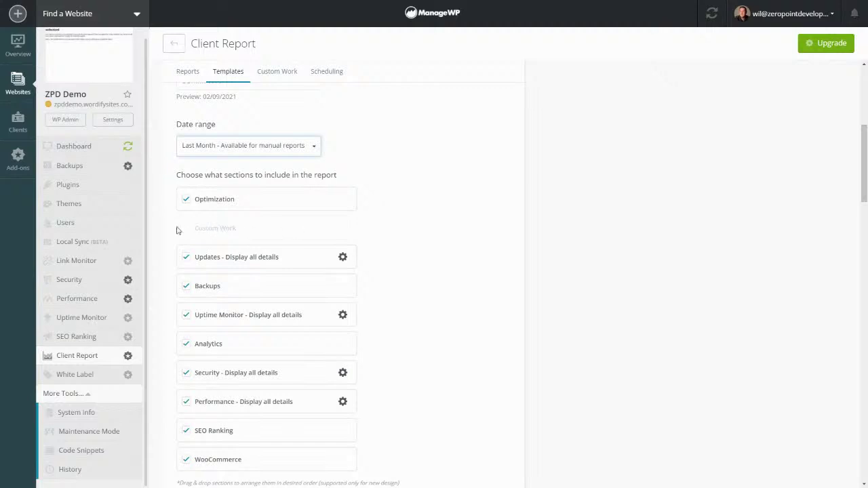
# Review the Client Report's Custom Work notes and the scheduling add-on offer, cancelling the purchase and returning to the reports list.
pyautogui.click(277, 76)
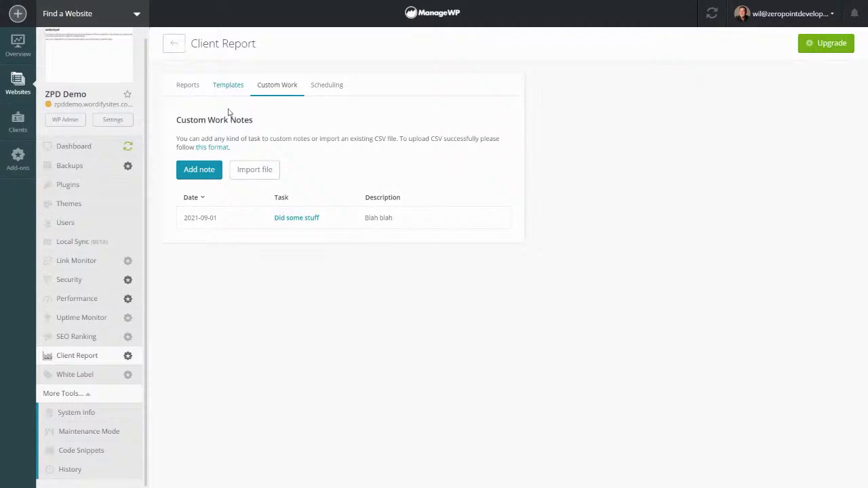
pyautogui.click(334, 90)
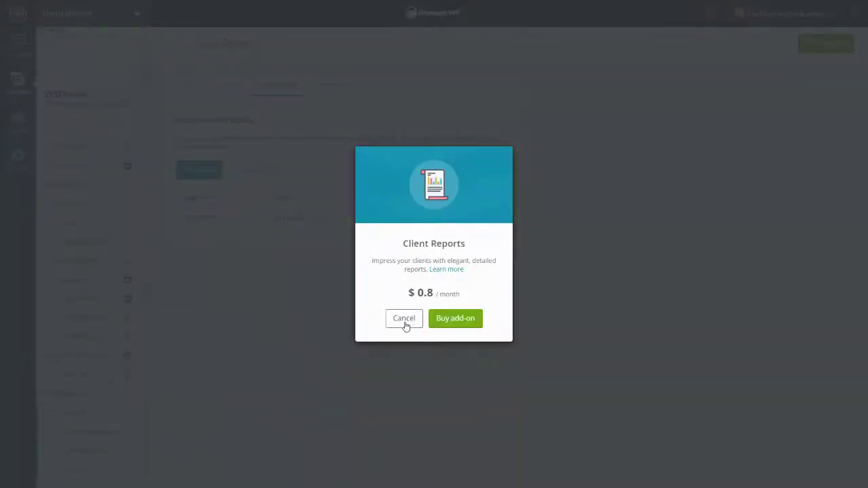
pyautogui.click(405, 319)
pyautogui.click(185, 85)
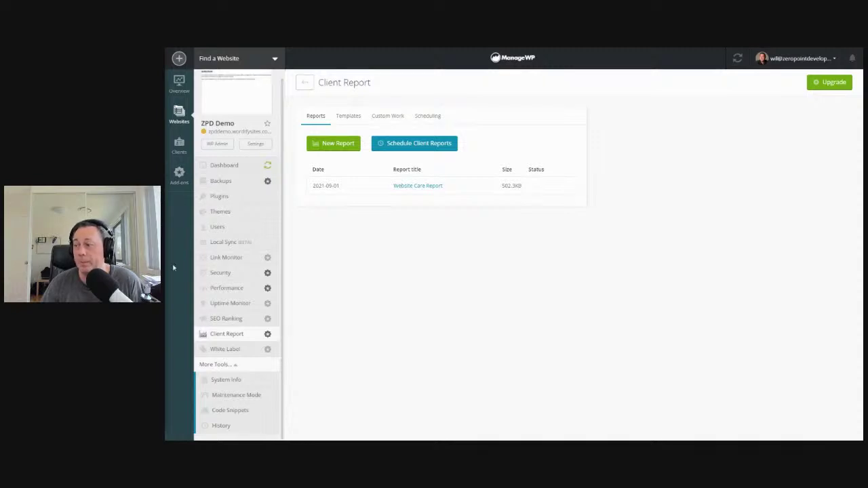
# Examine the White Label offer and the System Info page for ZPD Demo.
pyautogui.click(233, 350)
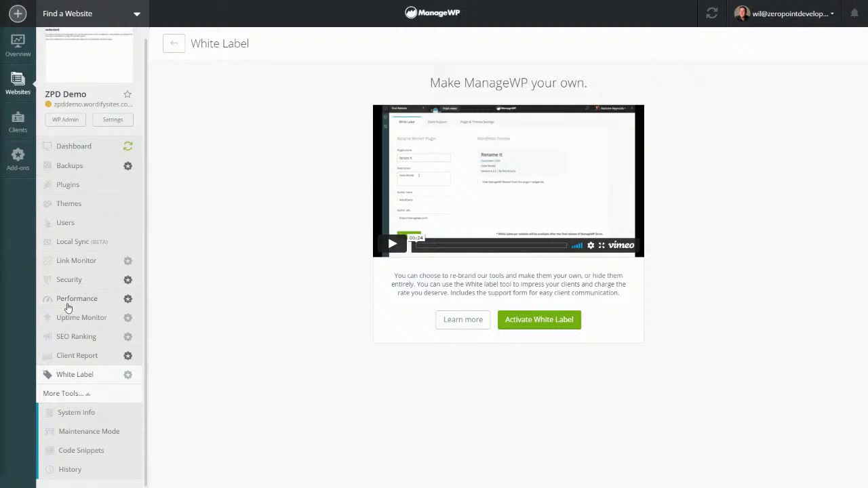
pyautogui.click(76, 414)
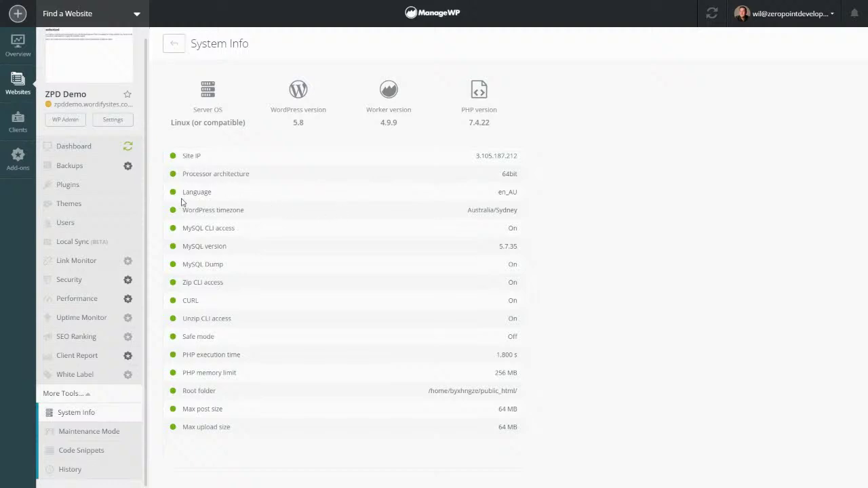
# Open Maintenance Mode and examine its page templates and the editable HTML of the Maintenance template.
pyautogui.click(71, 438)
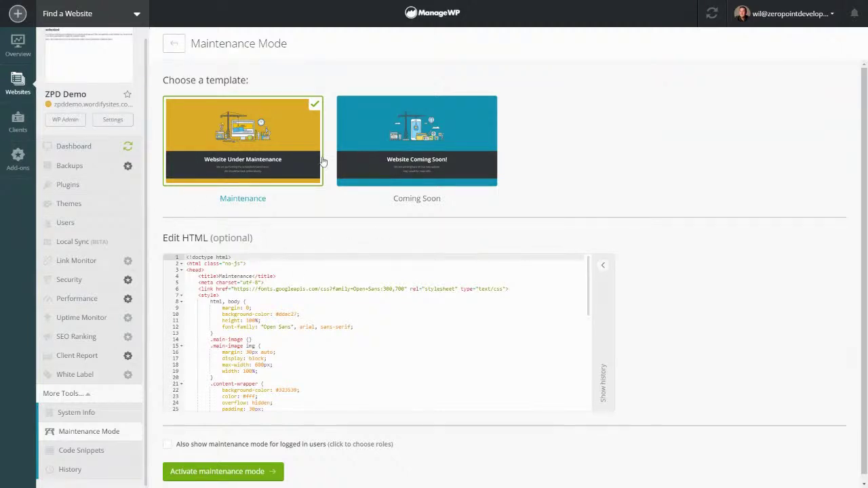
pyautogui.scroll(-1, 400, 227)
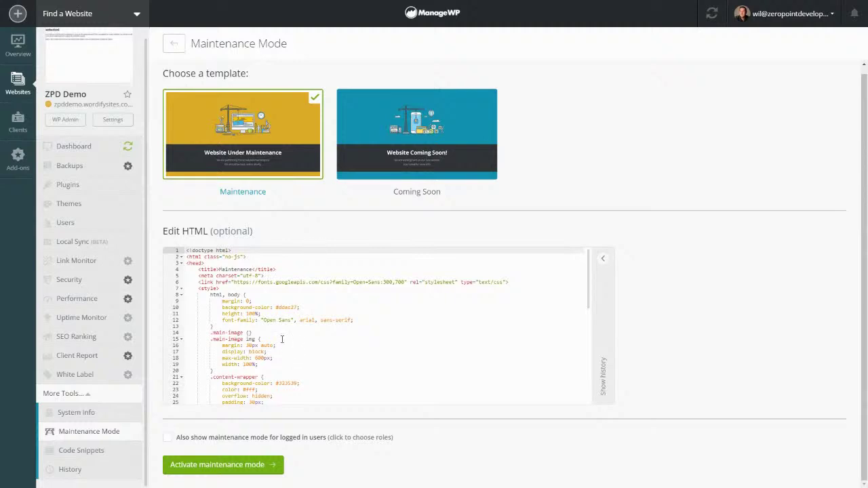
pyautogui.scroll(-2, 279, 314)
pyautogui.scroll(2, 280, 314)
pyautogui.scroll(-8, 280, 314)
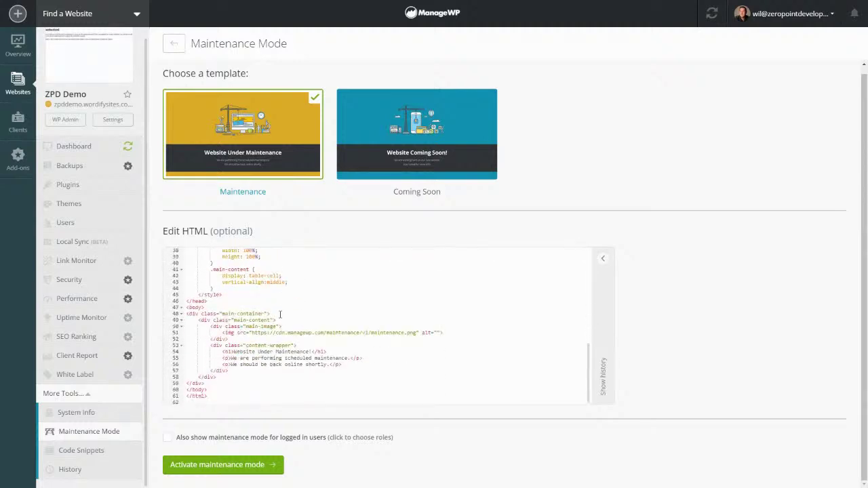
pyautogui.scroll(8, 280, 314)
pyautogui.scroll(3, 280, 314)
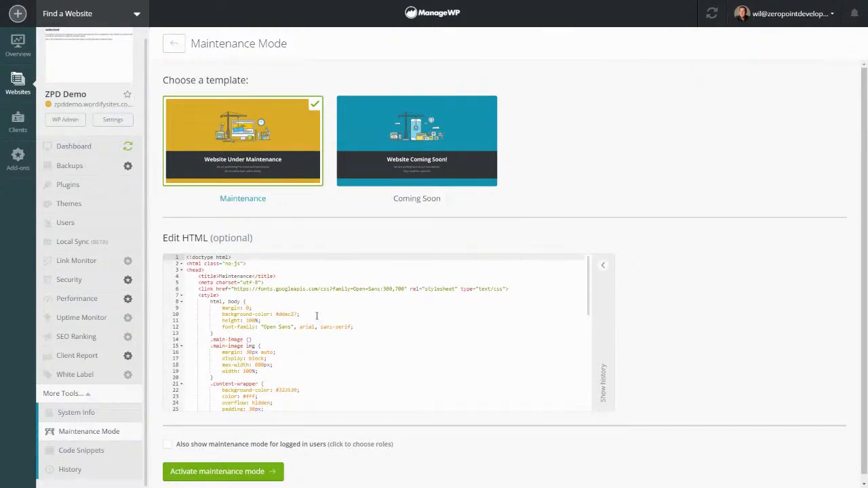
pyautogui.scroll(-4, 317, 315)
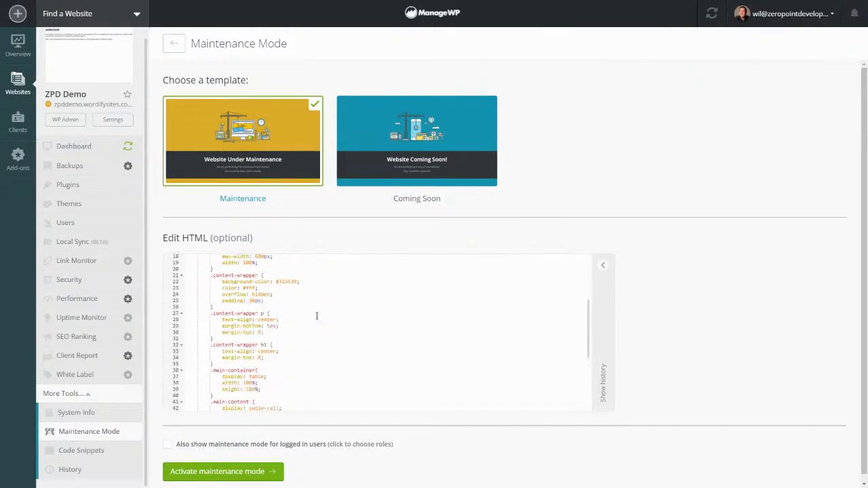
# View the Code Snippets page with its PHP editor and filter ZPD Demo's History by Last Week.
pyautogui.click(98, 450)
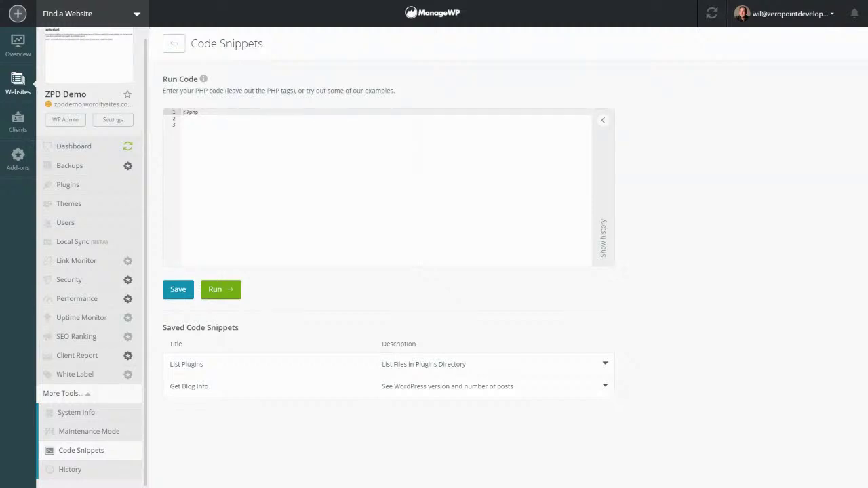
pyautogui.click(219, 133)
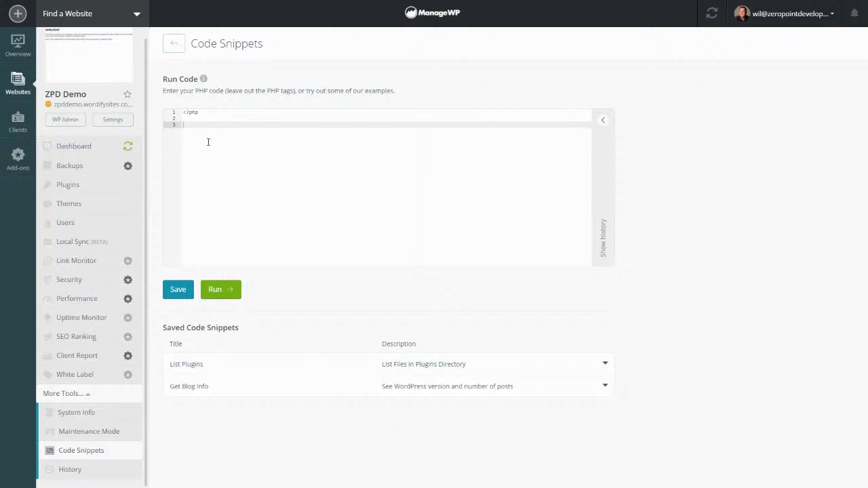
pyautogui.click(70, 471)
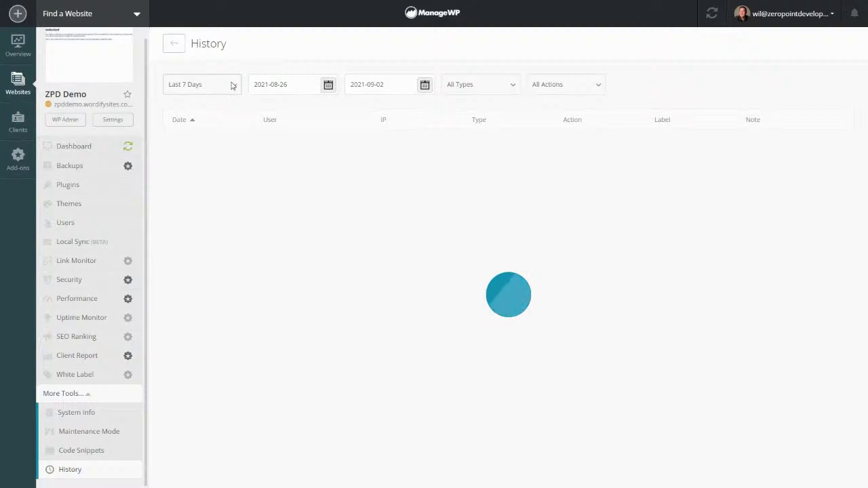
pyautogui.click(231, 85)
pyautogui.click(198, 101)
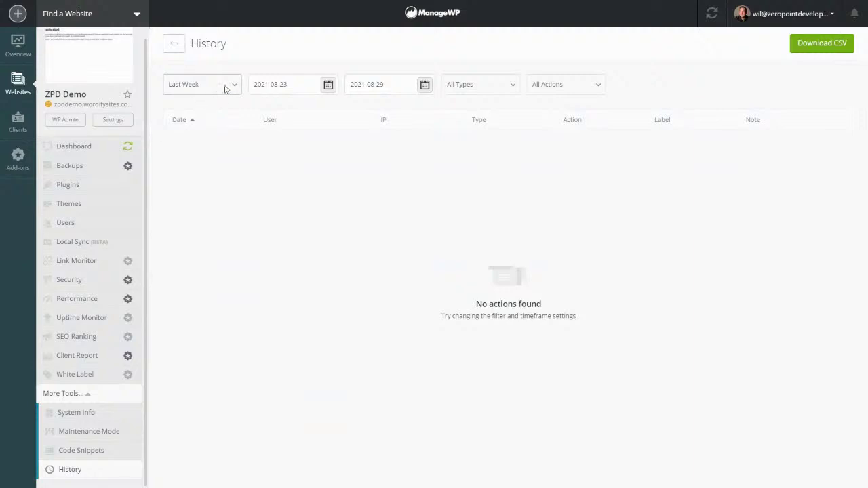
pyautogui.click(225, 86)
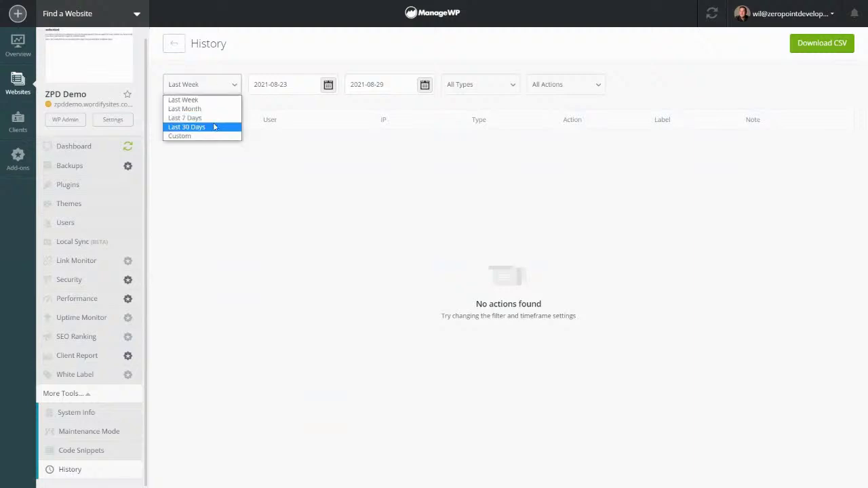
pyautogui.click(205, 180)
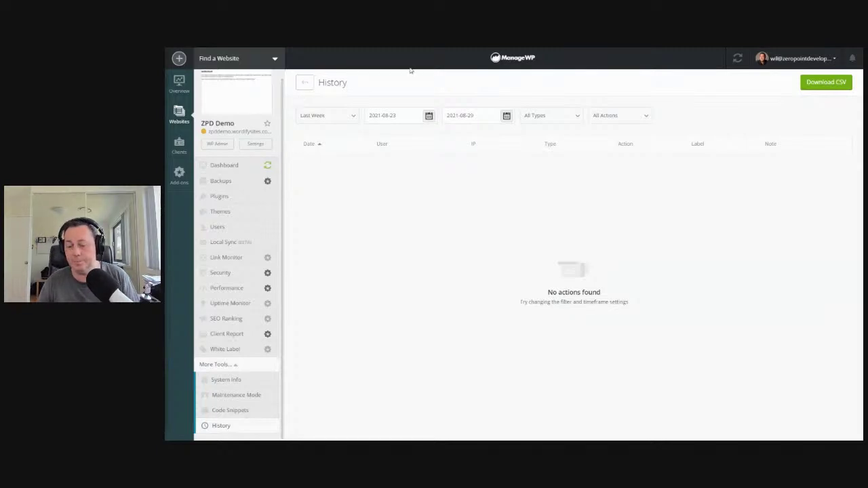
# Switch to the Google Slides presentation, present it in Presenter view from the Demo slide, and advance to the Competitors slide.
pyautogui.press('F11')
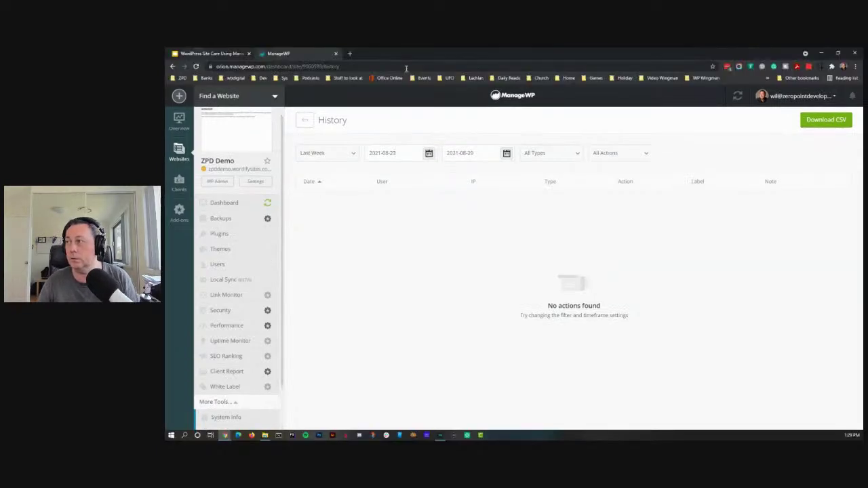
pyautogui.click(209, 54)
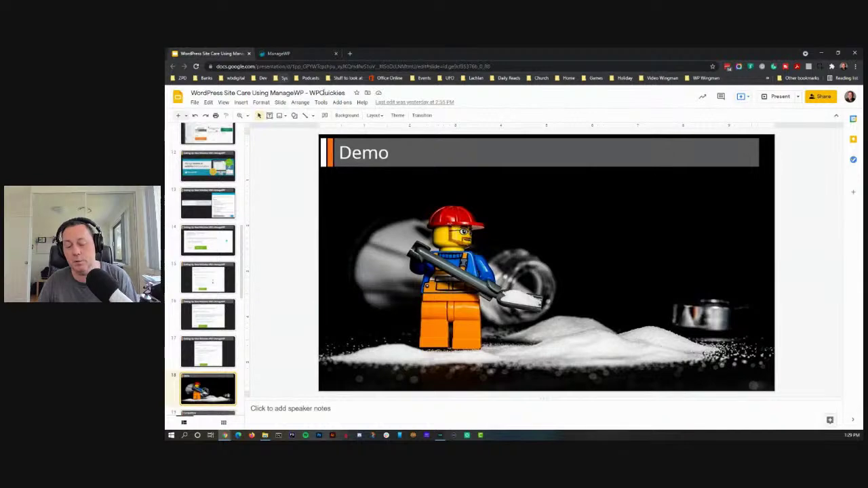
pyautogui.press('F11')
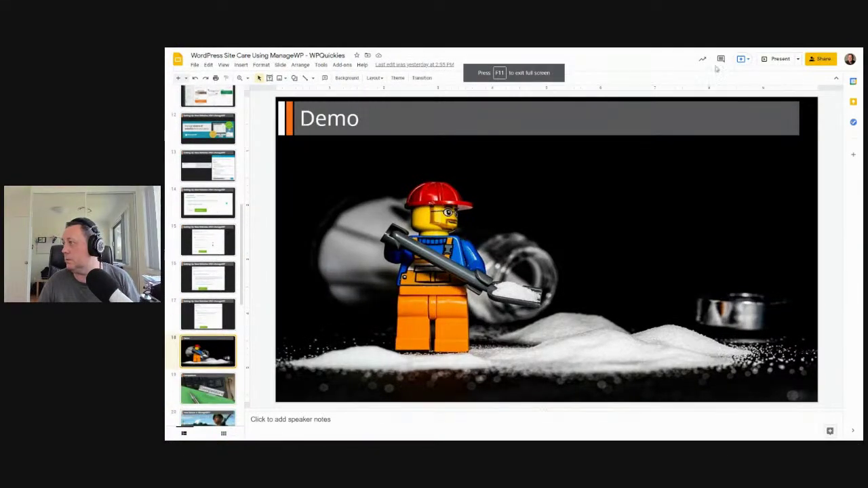
pyautogui.click(797, 59)
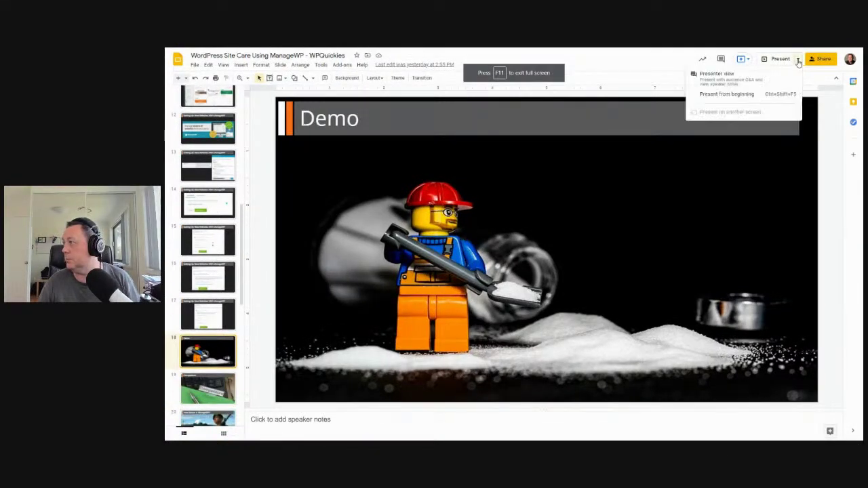
pyautogui.click(724, 80)
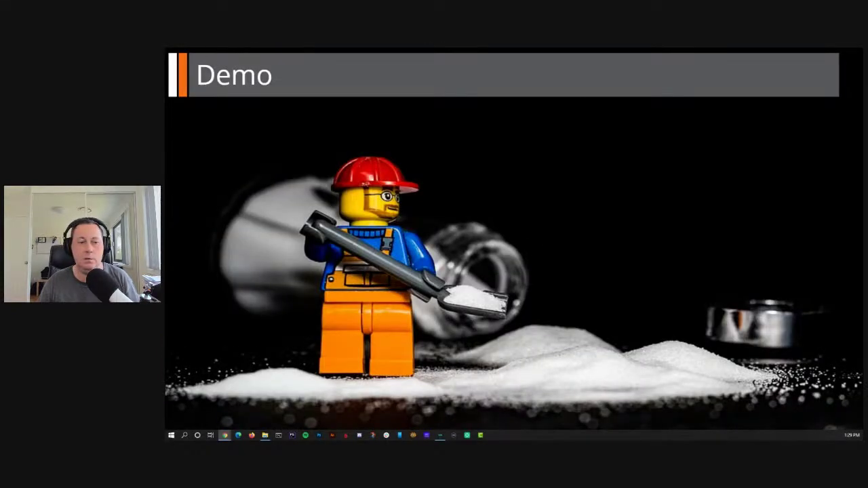
pyautogui.press('Right')
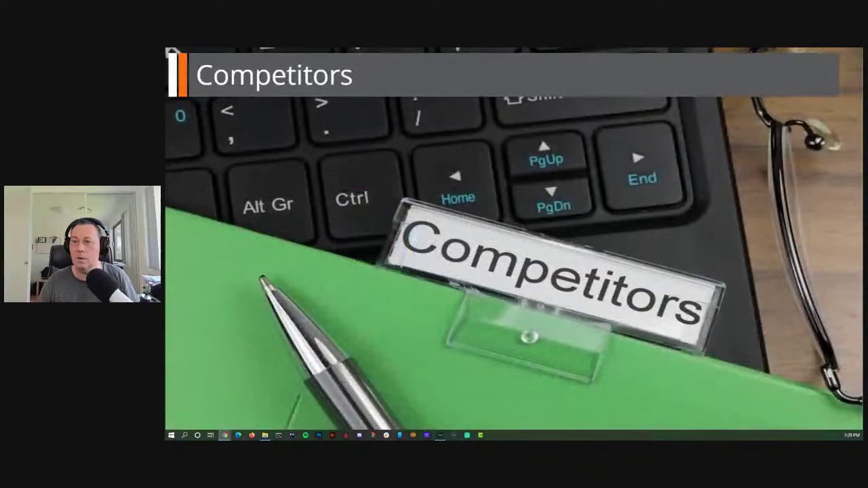